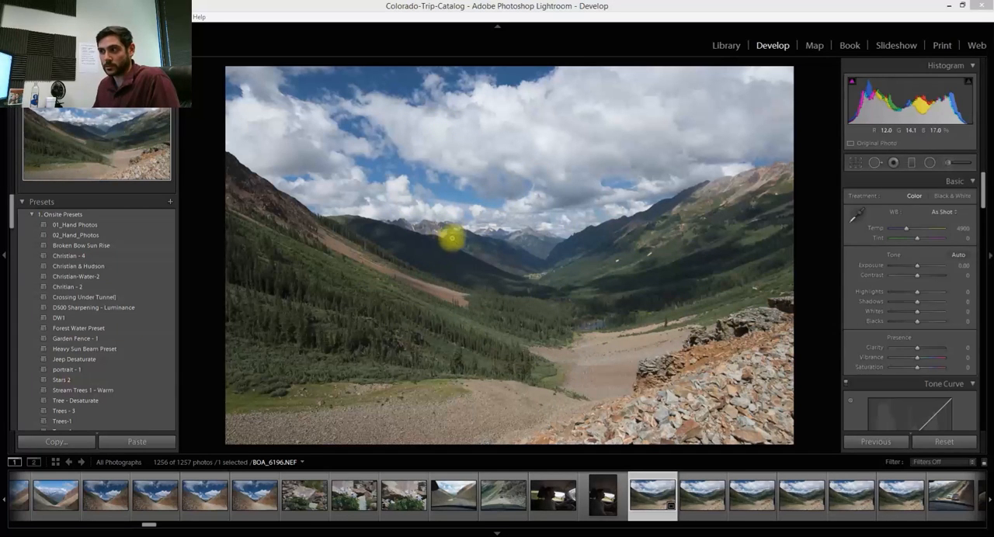
# - Compare the valley and mountain road shots in the filmstrip, and return to the valley photo BOA_6196.NEF
pyautogui.click(703, 499)
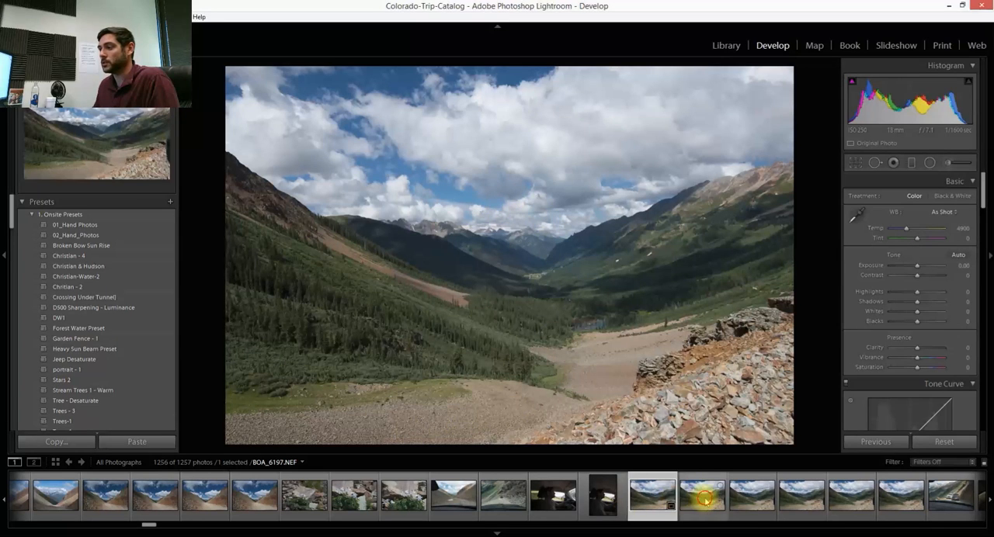
pyautogui.click(800, 501)
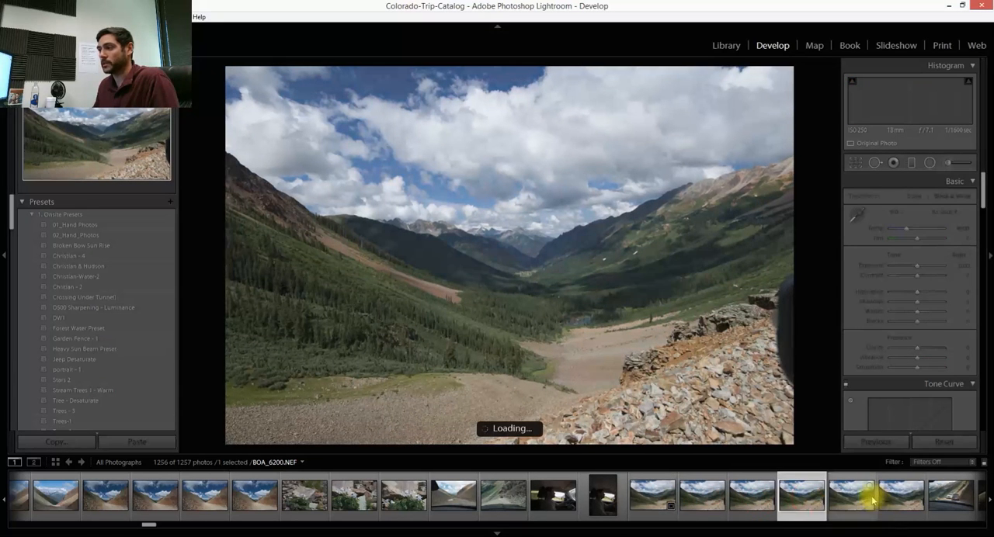
pyautogui.click(899, 501)
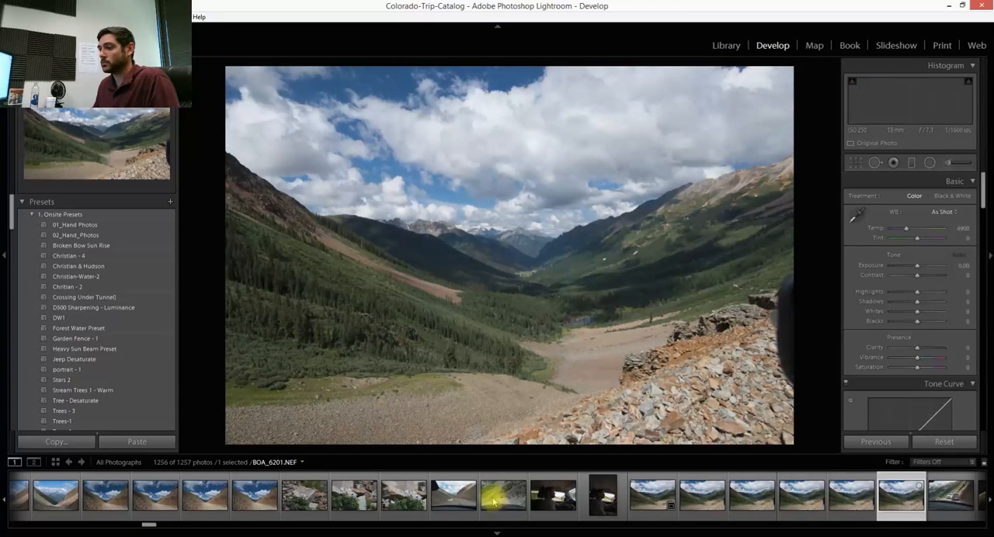
pyautogui.click(553, 503)
pyautogui.click(505, 497)
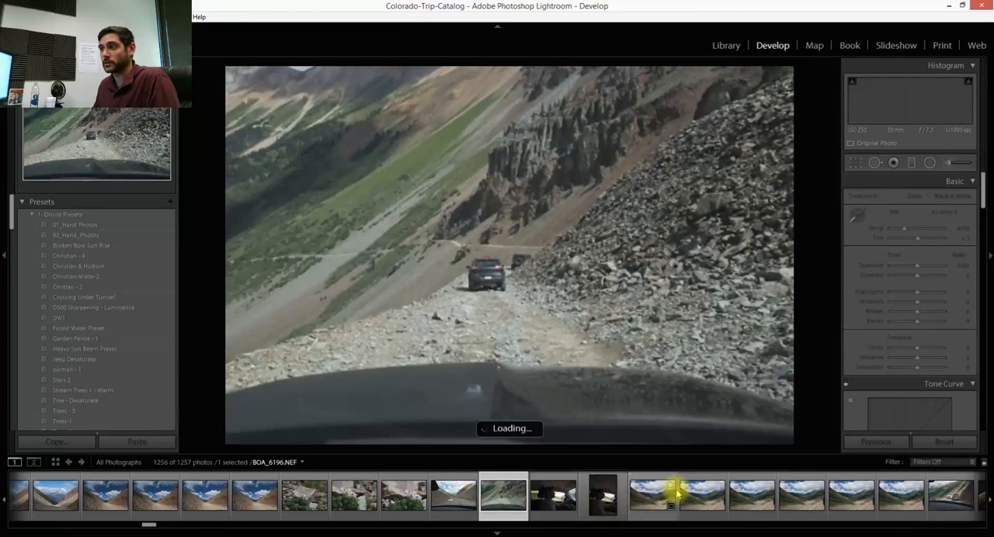
pyautogui.click(666, 509)
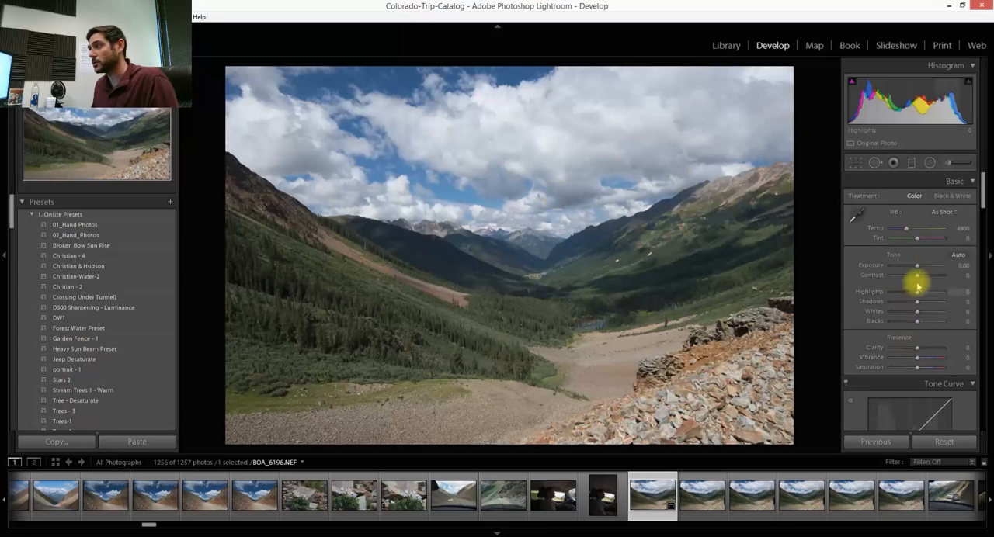
# - Set the valley photo's Exposure to -0.29, Contrast +31, Highlights -100, Shadows +61, Whites +43 and Blacks -29
pyautogui.moveTo(918, 303); pyautogui.dragTo(894, 291)
pyautogui.moveTo(919, 323); pyautogui.dragTo(910, 323)
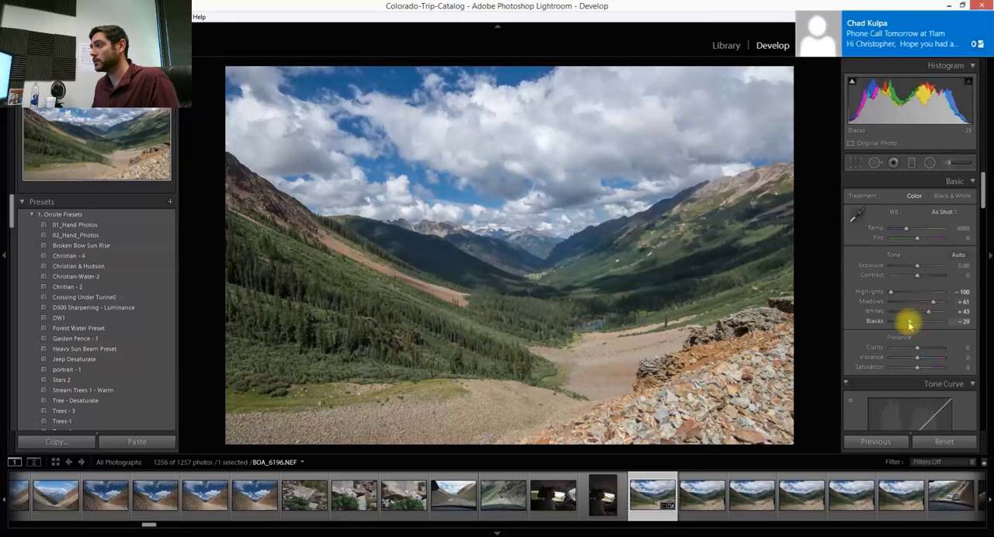
pyautogui.moveTo(917, 275); pyautogui.dragTo(915, 266)
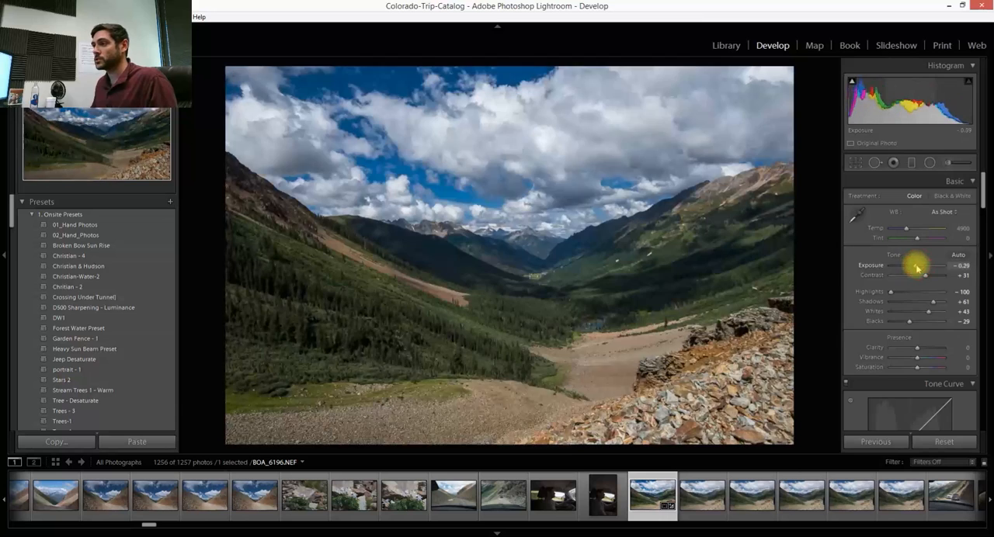
# - Add a Radial Filter and shape it into a smaller ellipse centred just above the distant mountains
pyautogui.click(930, 163)
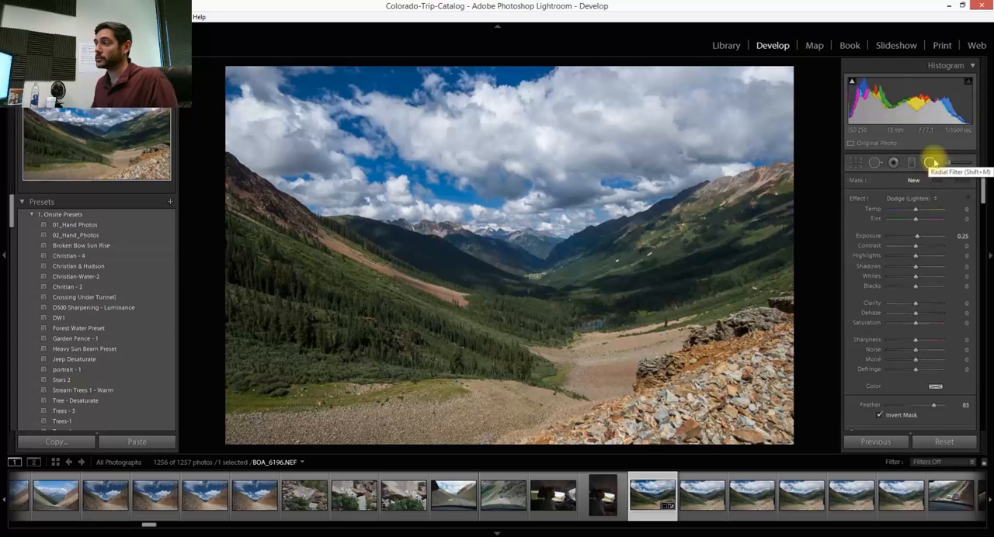
pyautogui.moveTo(437, 178); pyautogui.dragTo(701, 329)
pyautogui.moveTo(439, 173); pyautogui.dragTo(528, 204)
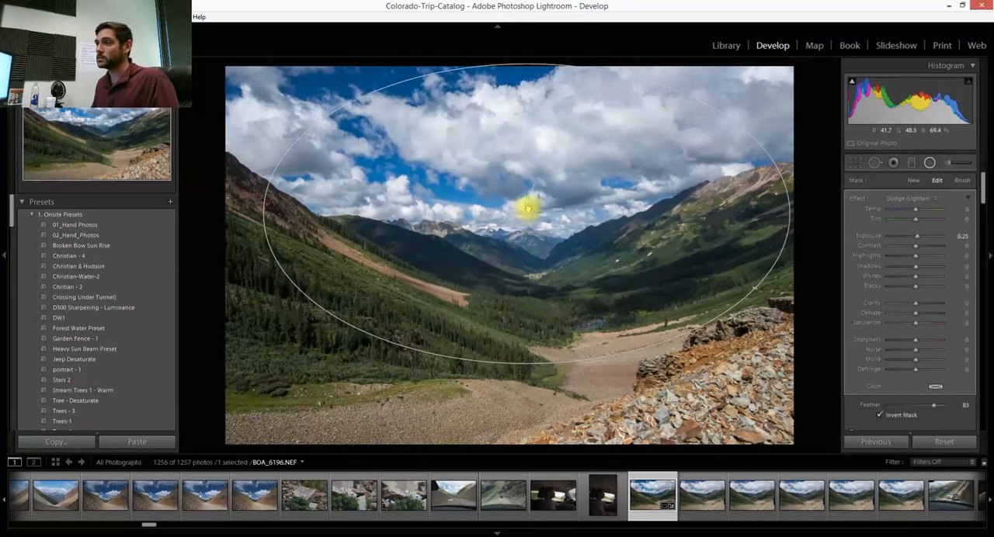
pyautogui.moveTo(791, 214); pyautogui.dragTo(730, 211)
pyautogui.moveTo(528, 214); pyautogui.dragTo(523, 208)
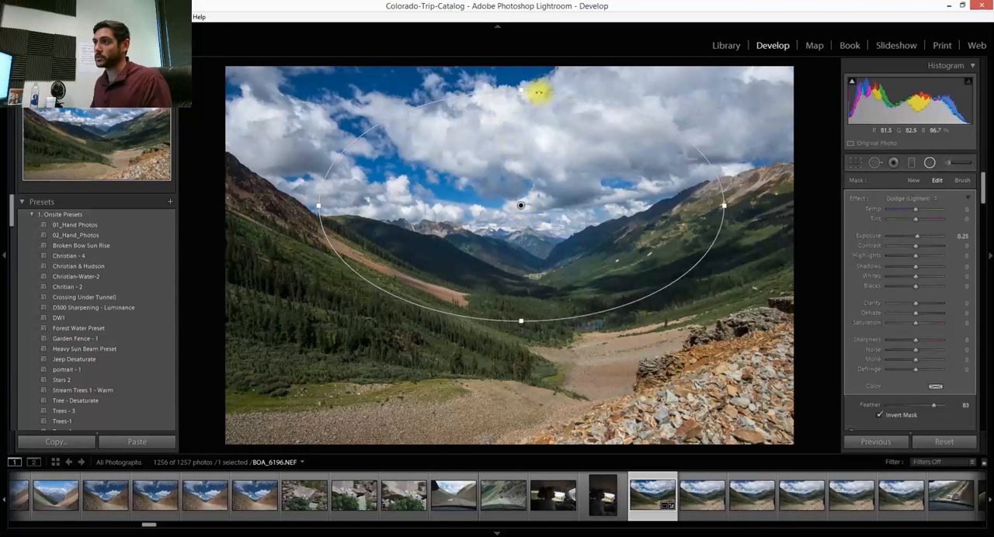
pyautogui.moveTo(521, 91); pyautogui.dragTo(522, 135)
pyautogui.moveTo(521, 204); pyautogui.dragTo(523, 221)
# - Set the radial filter to Temp 28, Exposure 1.64, Contrast 18, Whites 10, Blacks -20, Clarity 22 and Feather 87
pyautogui.moveTo(917, 237); pyautogui.dragTo(930, 238)
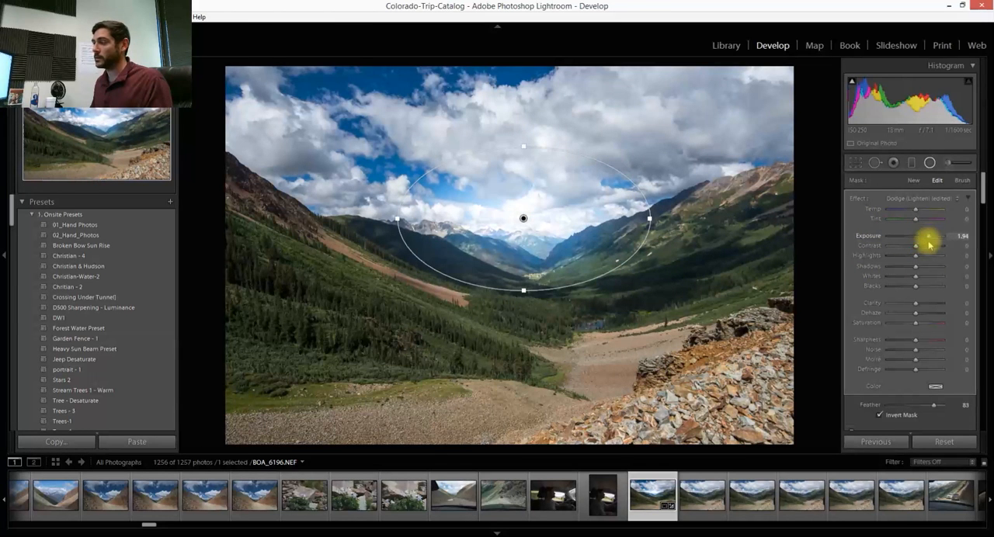
pyautogui.moveTo(929, 237); pyautogui.dragTo(930, 237)
pyautogui.moveTo(918, 284); pyautogui.dragTo(922, 303)
pyautogui.moveTo(914, 210); pyautogui.dragTo(919, 212)
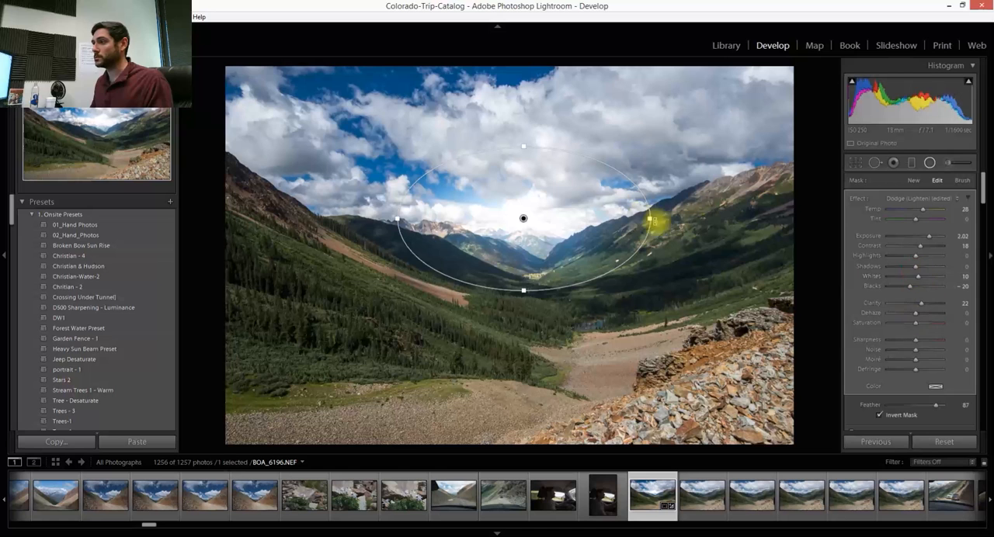
pyautogui.moveTo(928, 235); pyautogui.dragTo(926, 235)
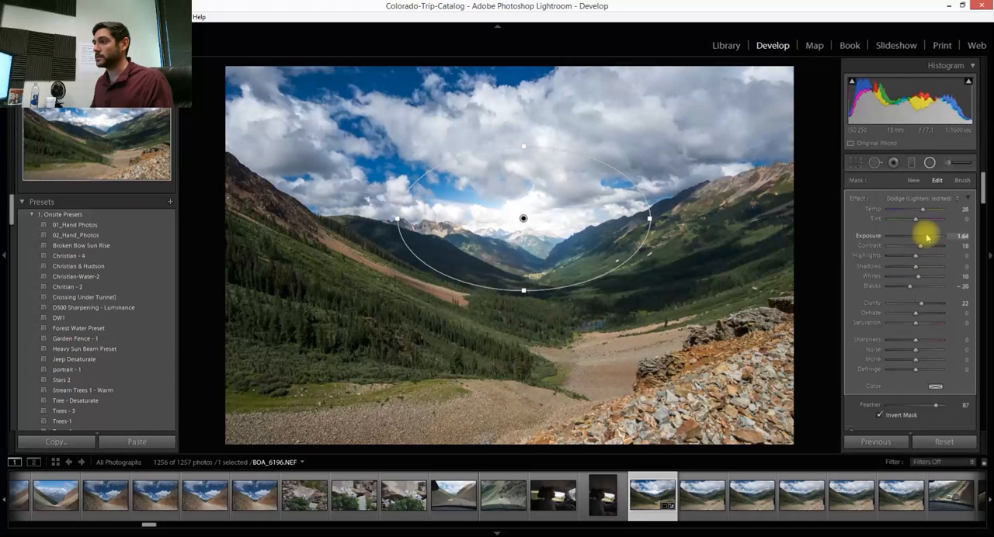
# - Try the radial filter over the sunlit ridge, settle it in the clouds above the distant peaks, and close the filter
pyautogui.moveTo(459, 226); pyautogui.dragTo(655, 181)
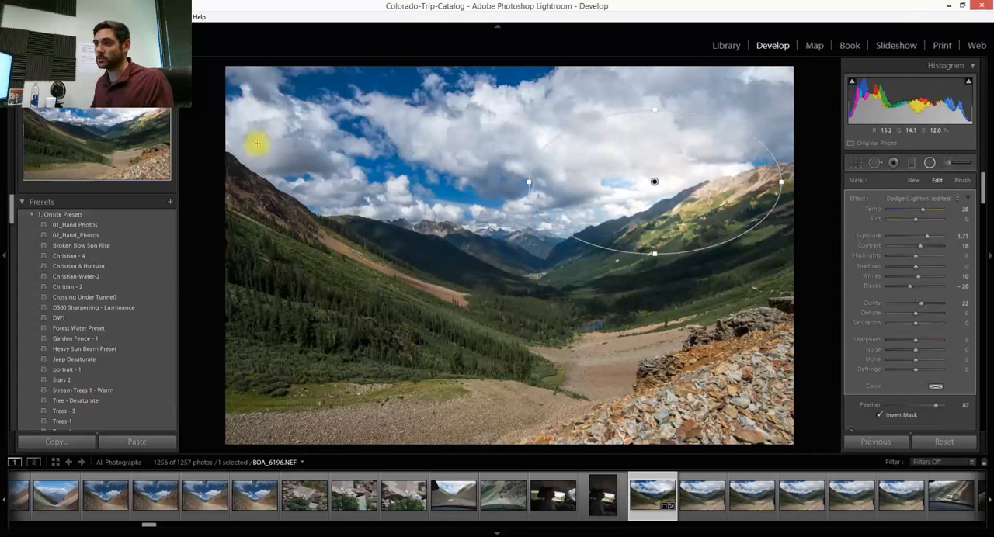
pyautogui.moveTo(654, 181); pyautogui.dragTo(488, 199)
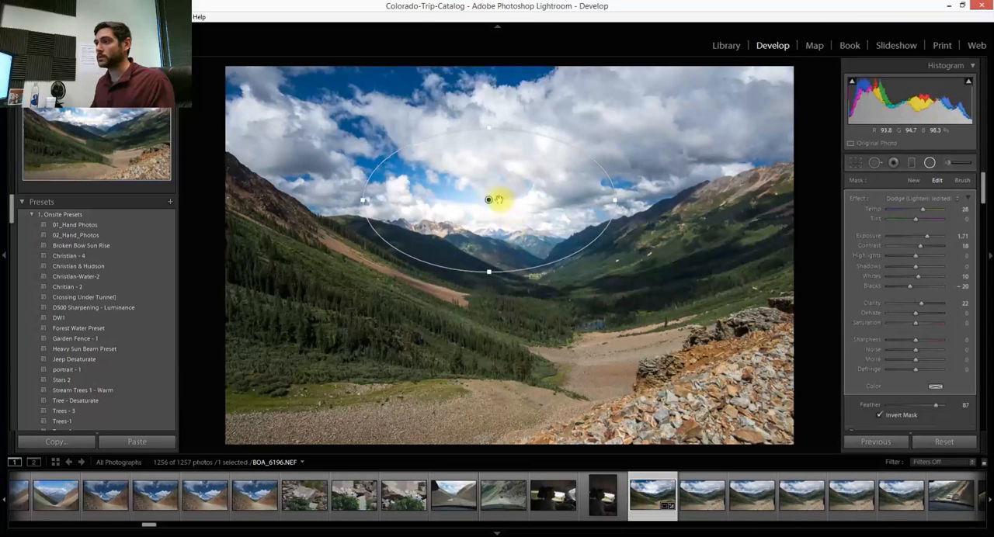
pyautogui.moveTo(489, 202); pyautogui.dragTo(494, 204)
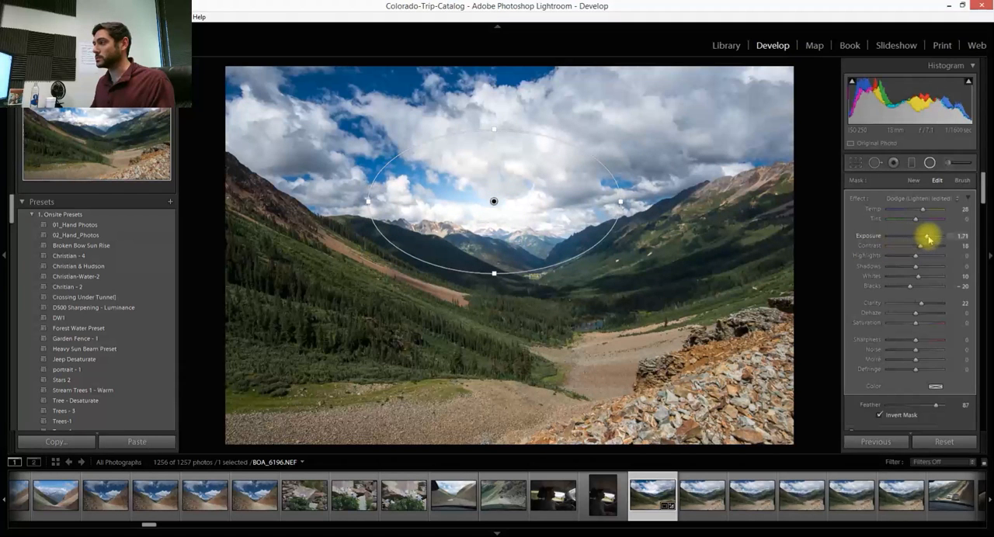
pyautogui.click(929, 162)
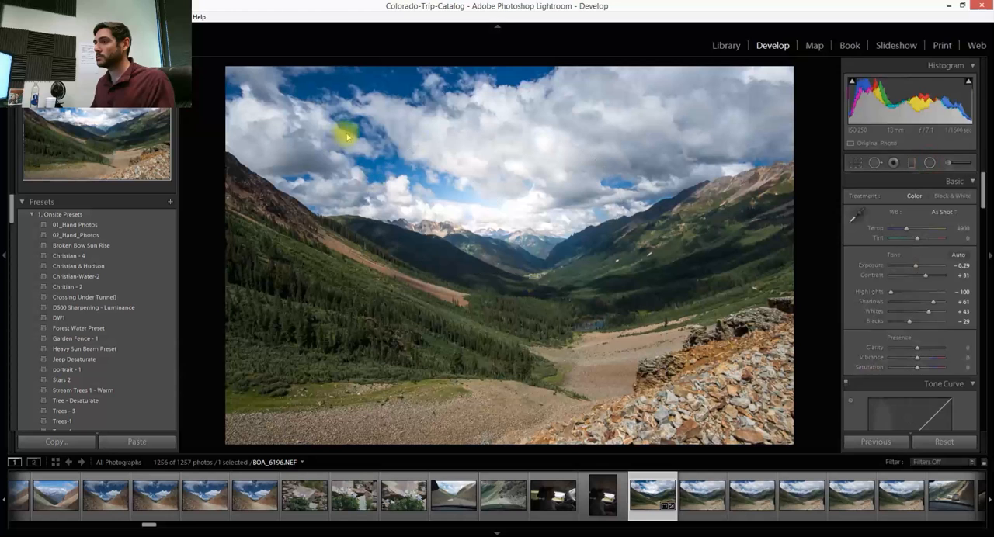
# - Open the edited photo in Adobe Photoshop CC 2017
pyautogui.rightClick(515, 217)
pyautogui.moveTo(578, 305)
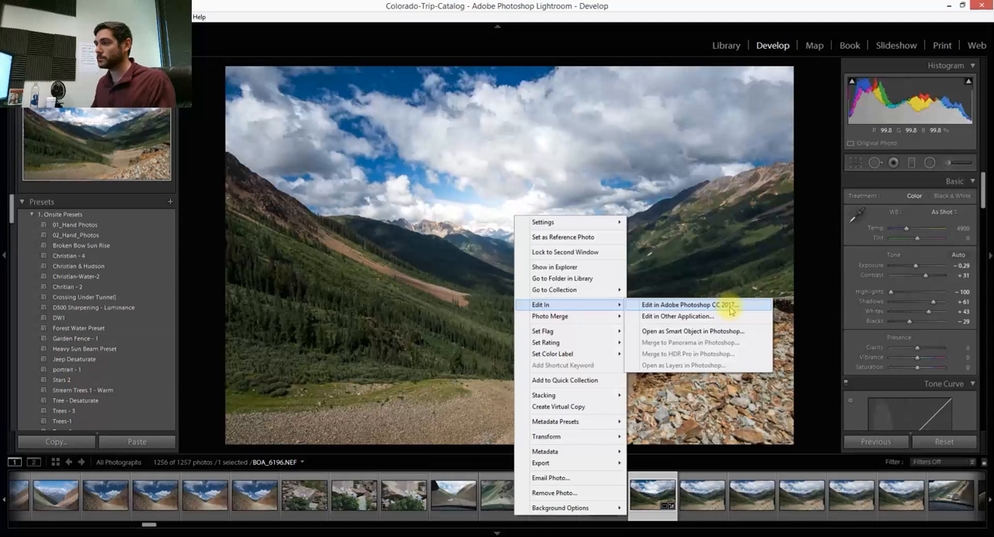
pyautogui.click(730, 306)
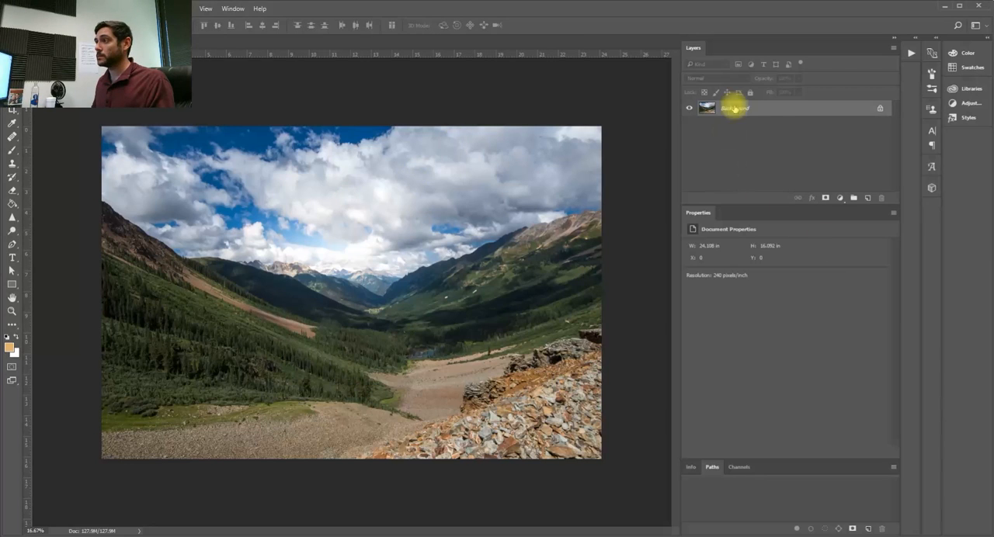
# - Duplicate the Background layer and convert the copy to a smart object
pyautogui.rightClick(775, 111)
pyautogui.click(799, 132)
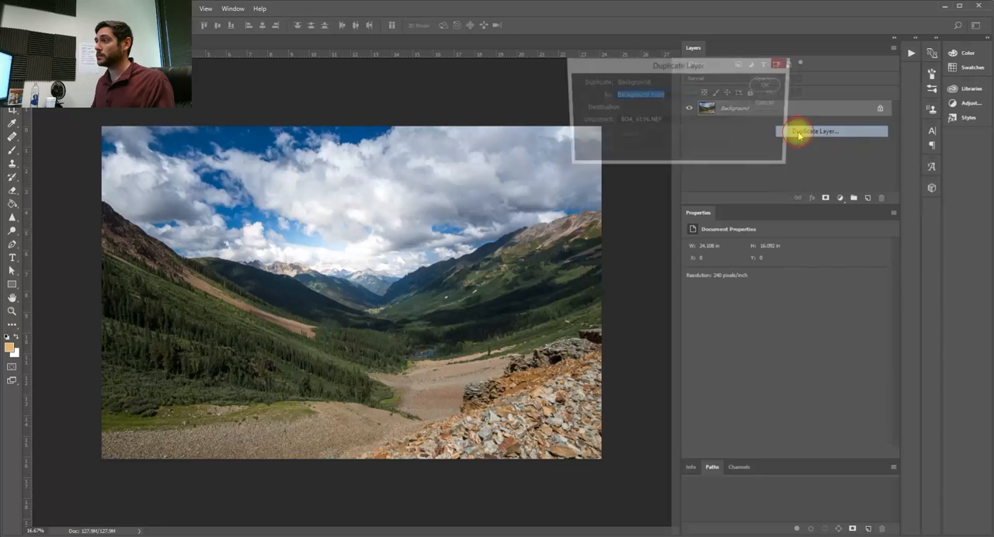
pyautogui.click(770, 88)
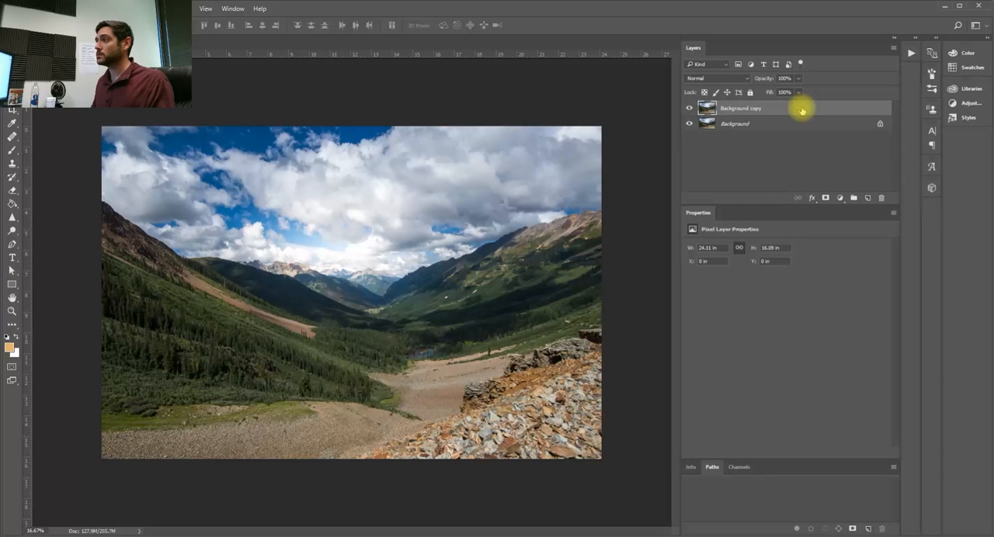
pyautogui.rightClick(802, 110)
pyautogui.click(862, 190)
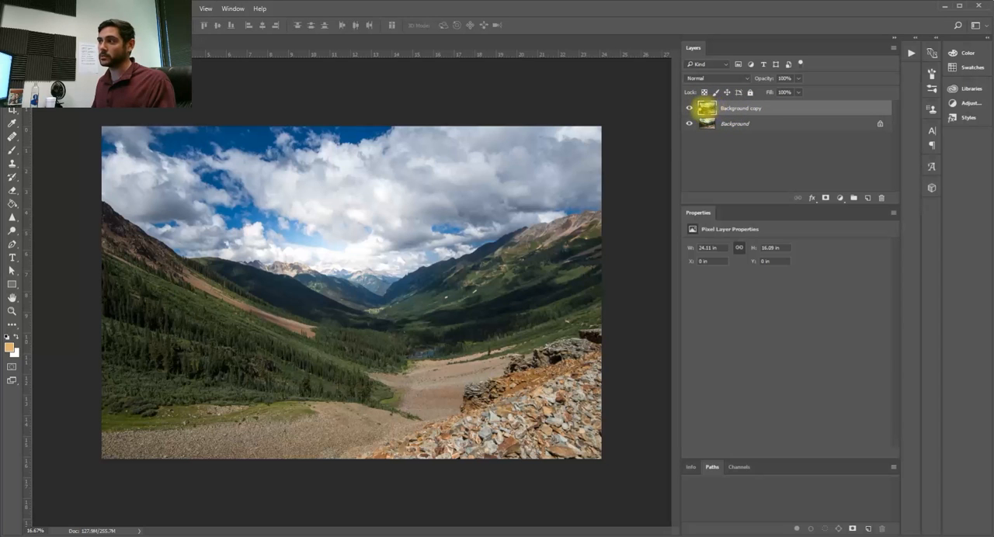
pyautogui.press('F2')
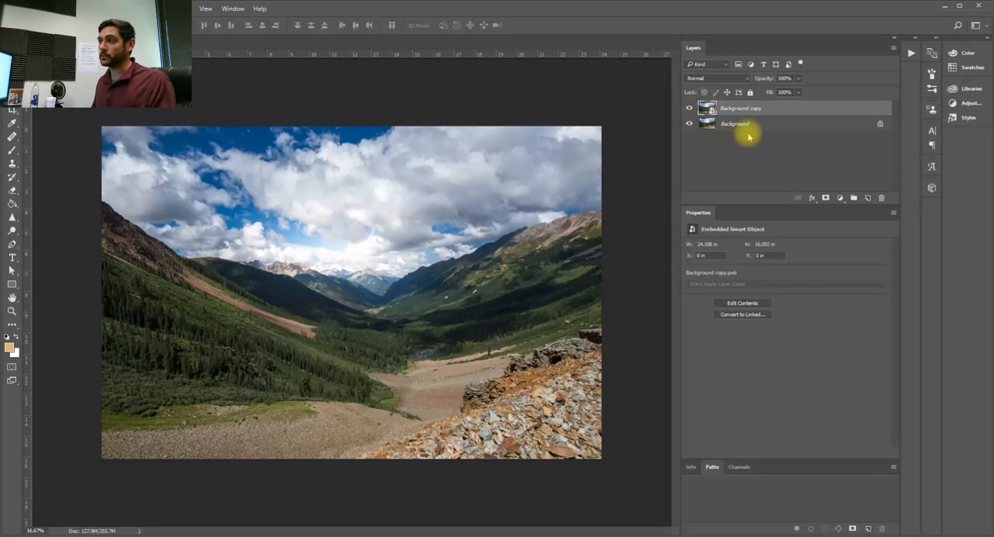
# - Add a new layer above the background copy and fill it with default black using the Paint Bucket
pyautogui.click(868, 198)
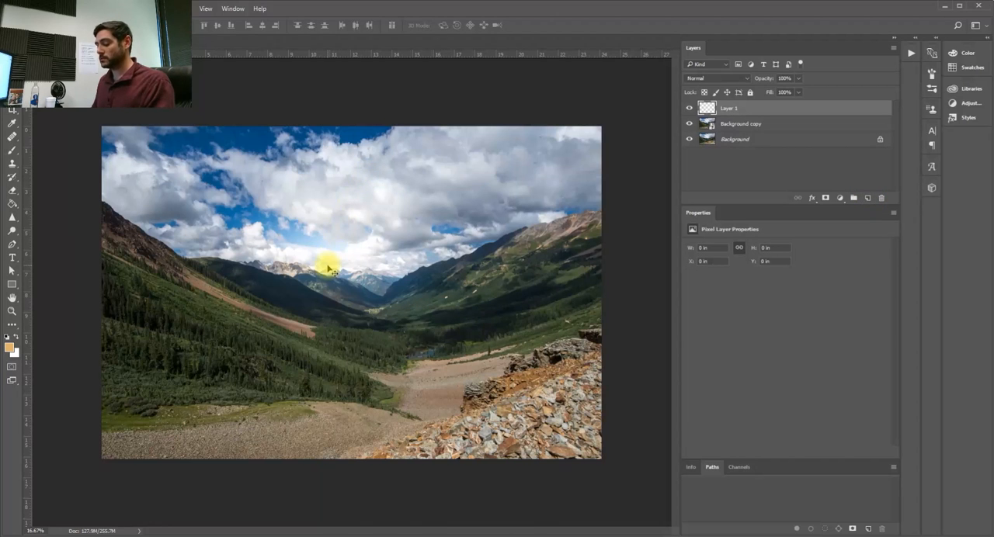
pyautogui.press('g')
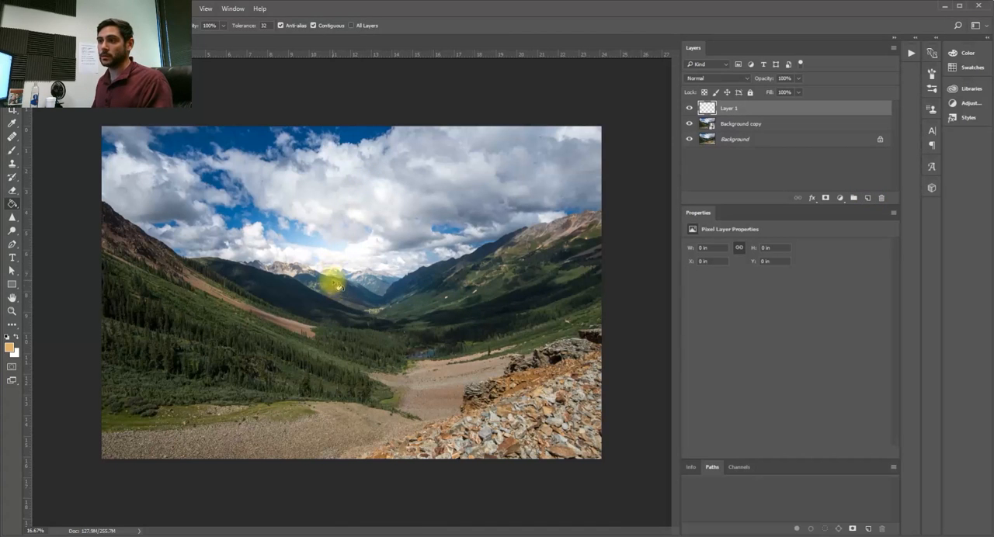
pyautogui.press('d')
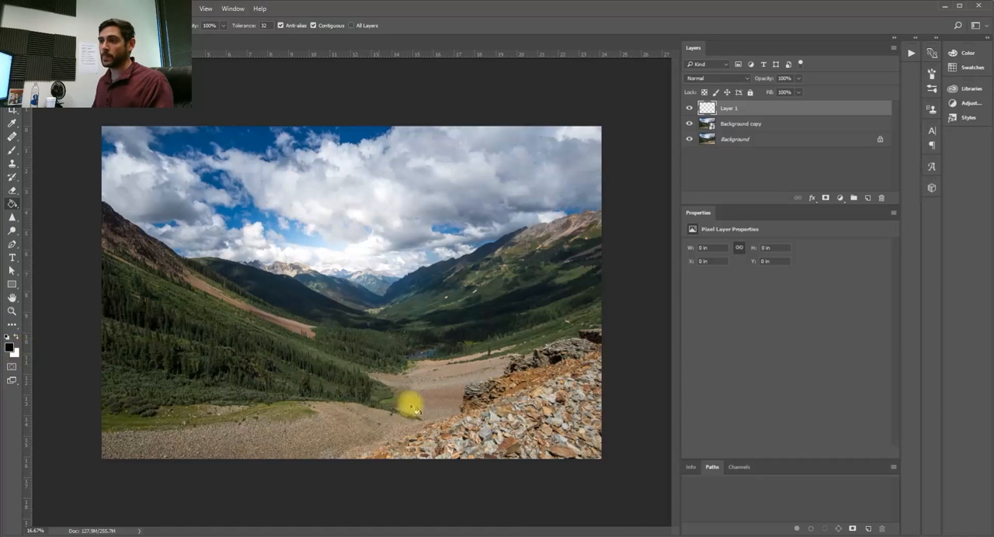
pyautogui.click(351, 272)
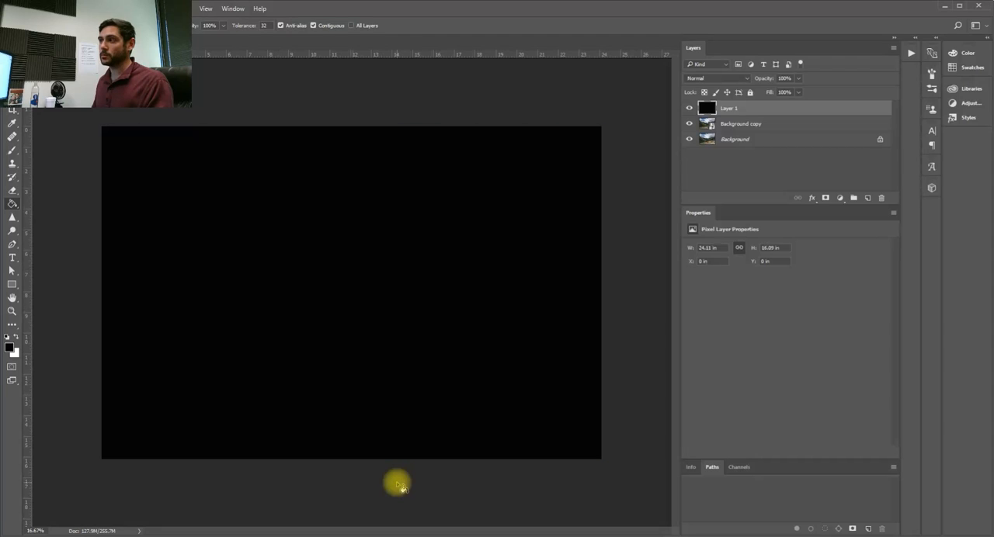
# - Convert the black layer to a smart object and set its blend mode to Screen
pyautogui.rightClick(800, 109)
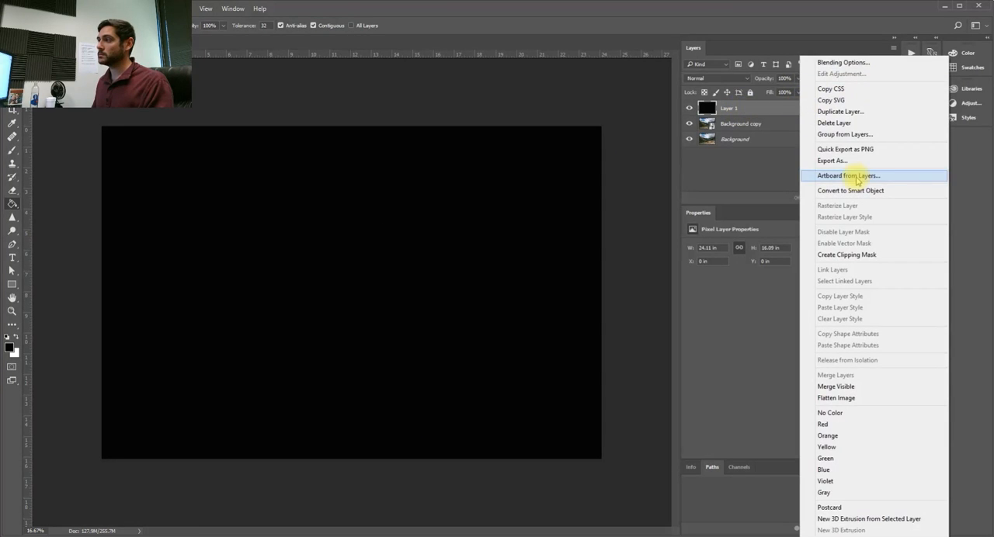
pyautogui.click(854, 191)
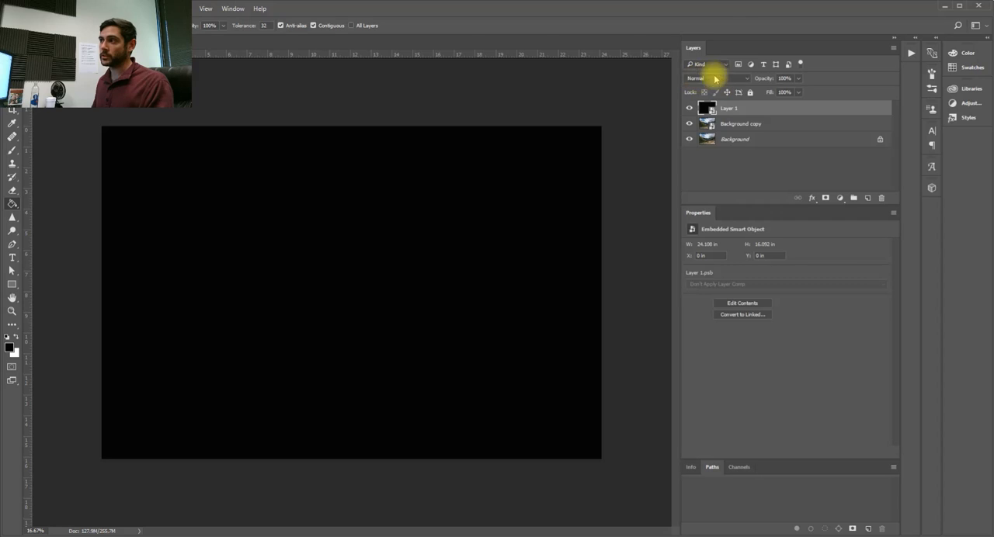
pyautogui.click(716, 79)
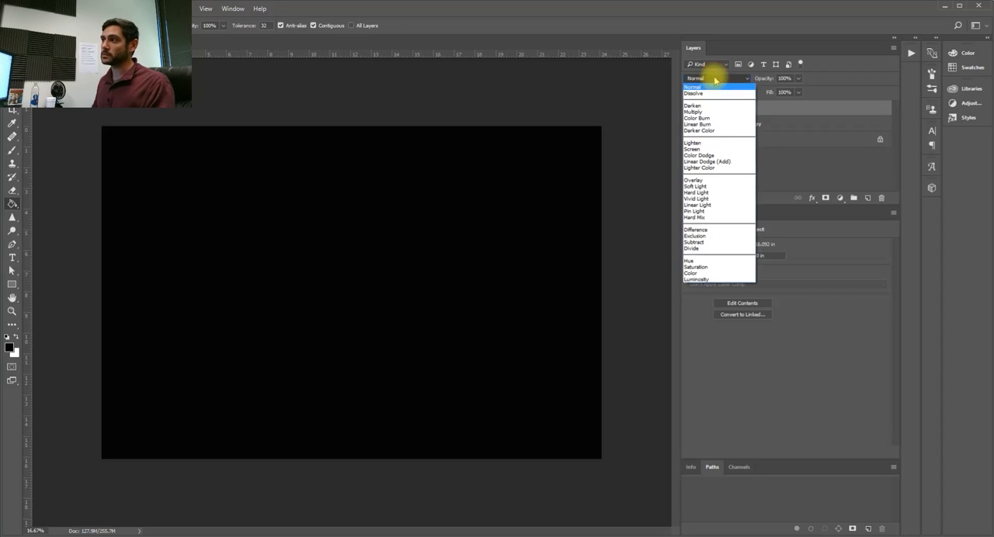
pyautogui.click(709, 150)
pyautogui.click(774, 159)
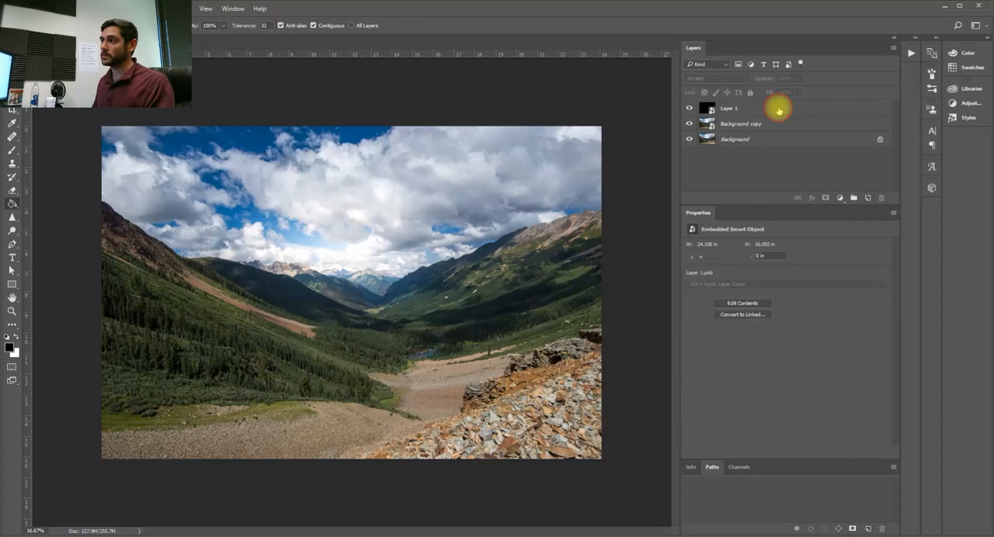
pyautogui.click(779, 110)
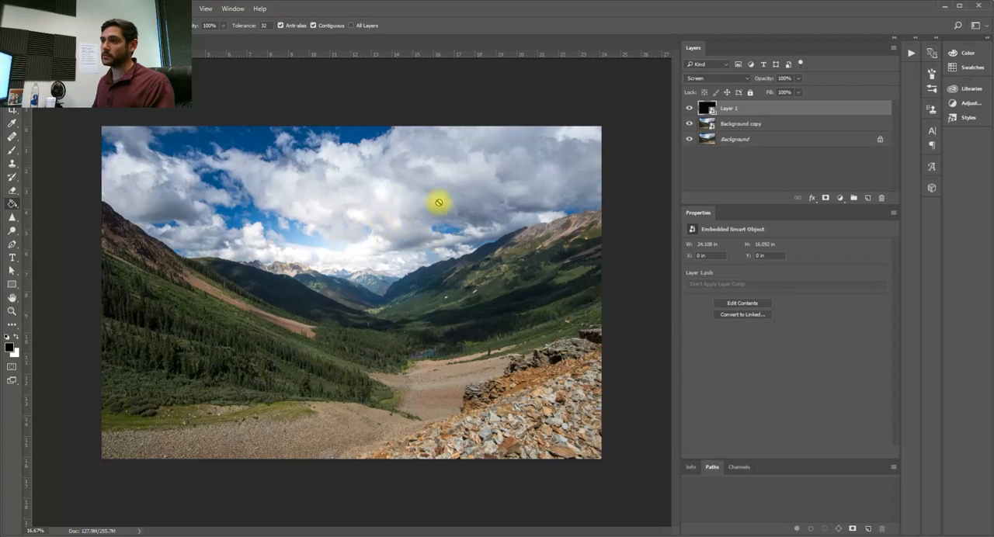
pyautogui.moveTo(716, 110); pyautogui.dragTo(361, 139)
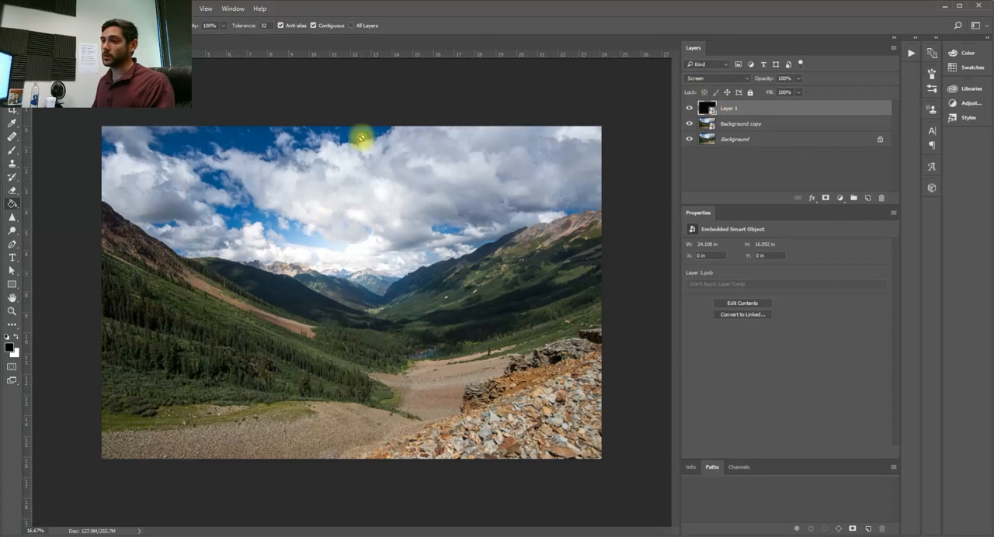
pyautogui.moveTo(312, 252); pyautogui.dragTo(767, 112)
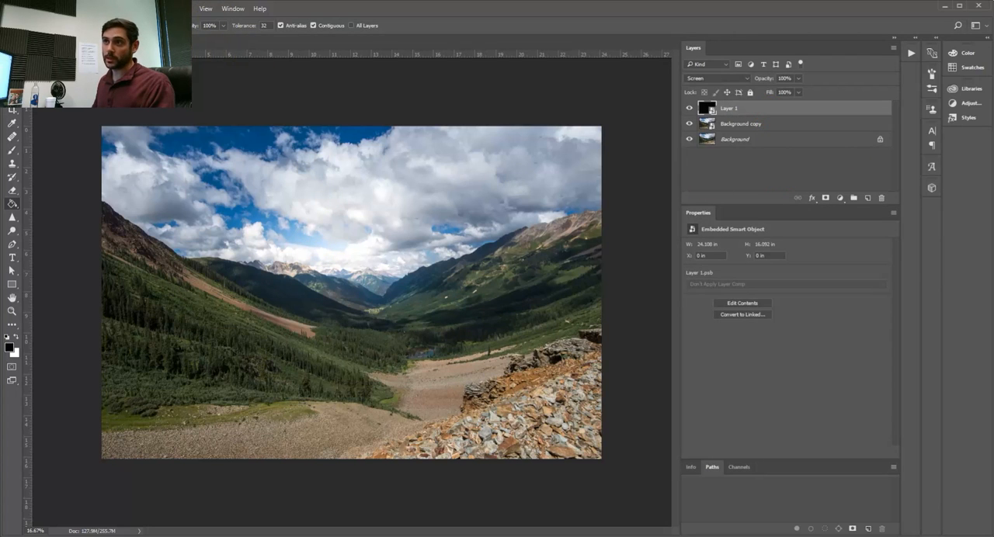
# - Apply a 50-300mm Zoom Lens Flare at 100% brightness to the black Screen layer, placing its centre over the valley's far ridge
pyautogui.click(171, 9)
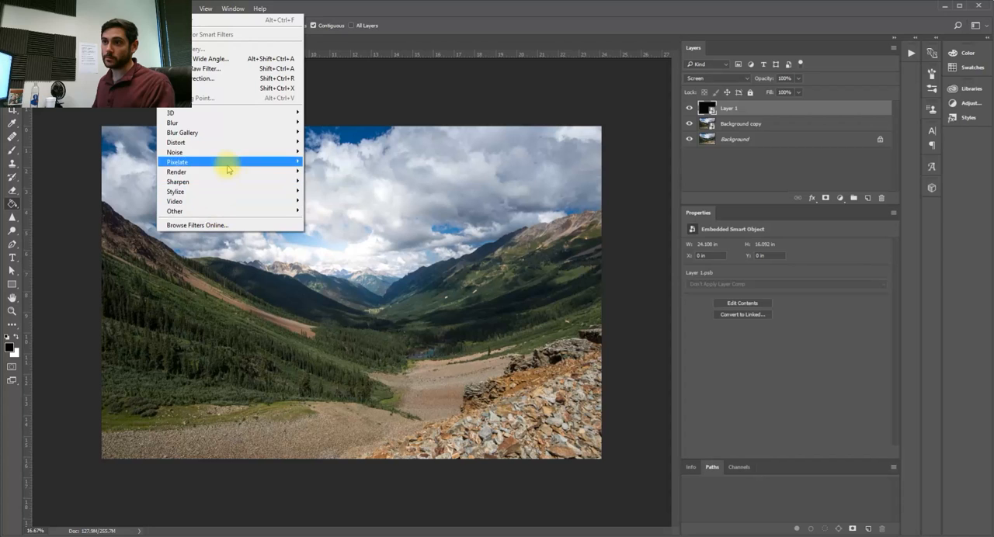
pyautogui.moveTo(230, 174)
pyautogui.click(332, 232)
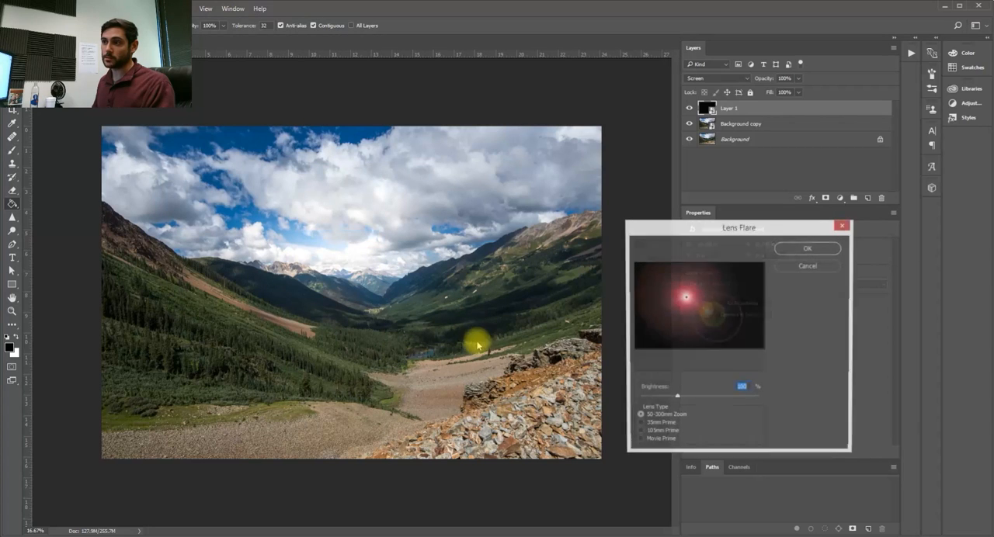
pyautogui.moveTo(686, 303); pyautogui.dragTo(680, 297)
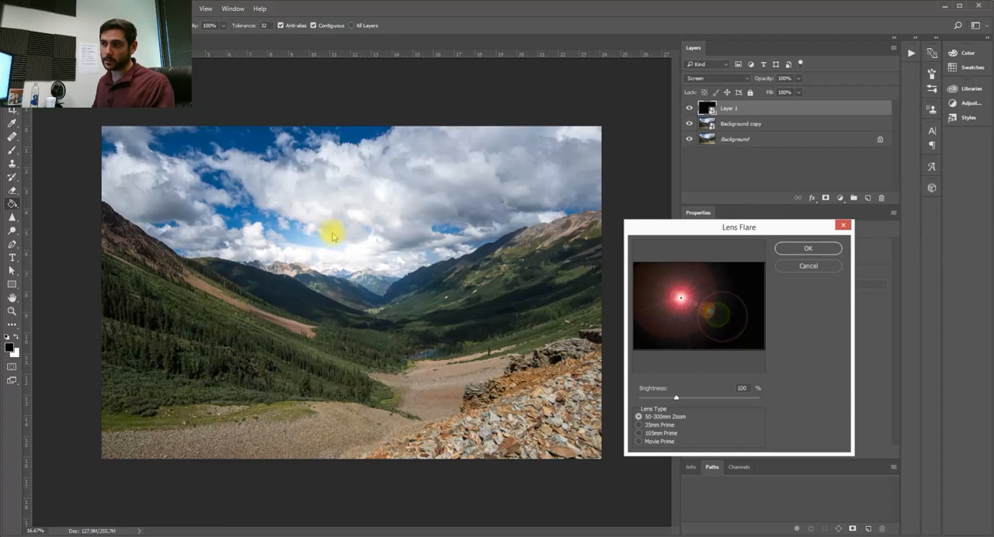
pyautogui.click(795, 250)
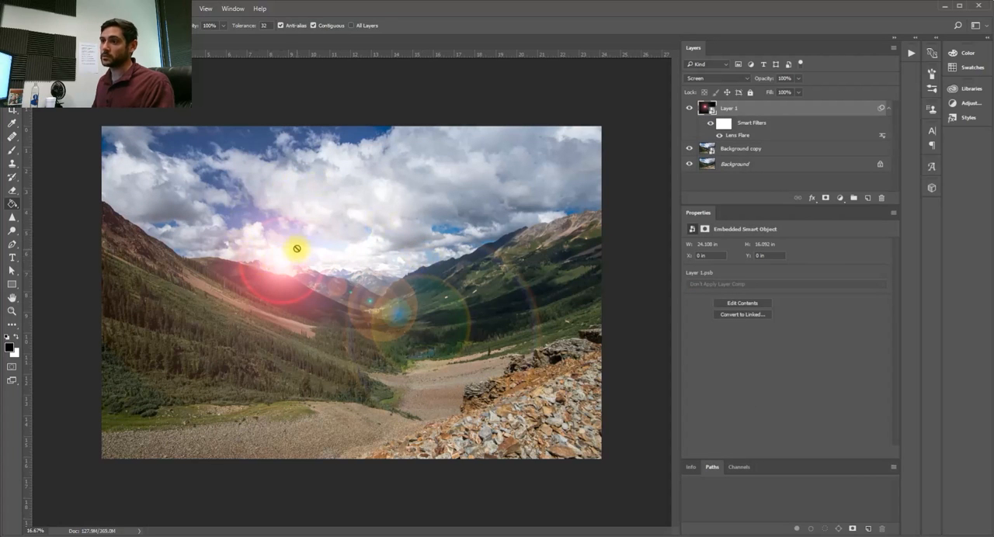
# - Reposition the existing lens flare so its centre sits in the bright clouds above the distant peaks
pyautogui.doubleClick(738, 136)
pyautogui.moveTo(672, 303); pyautogui.dragTo(695, 303)
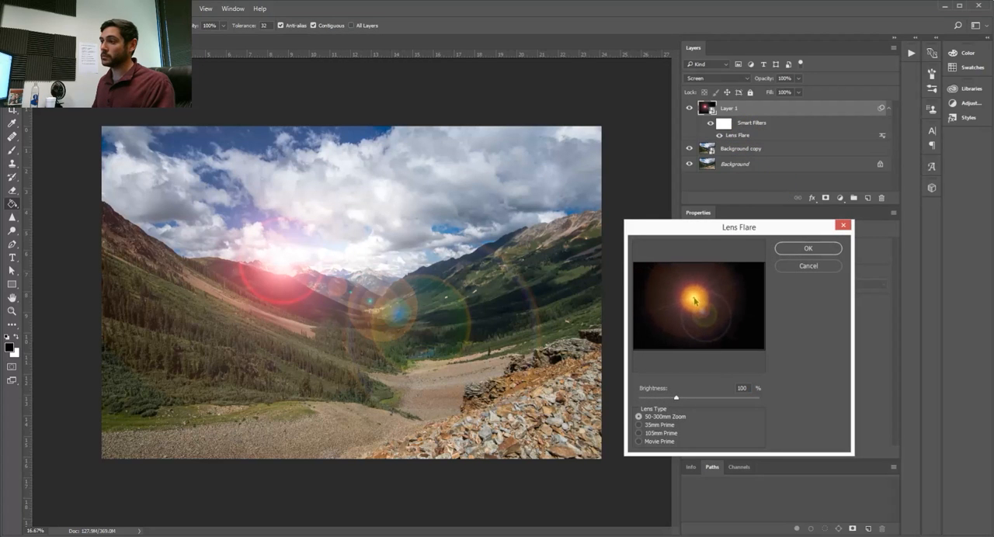
pyautogui.click(810, 249)
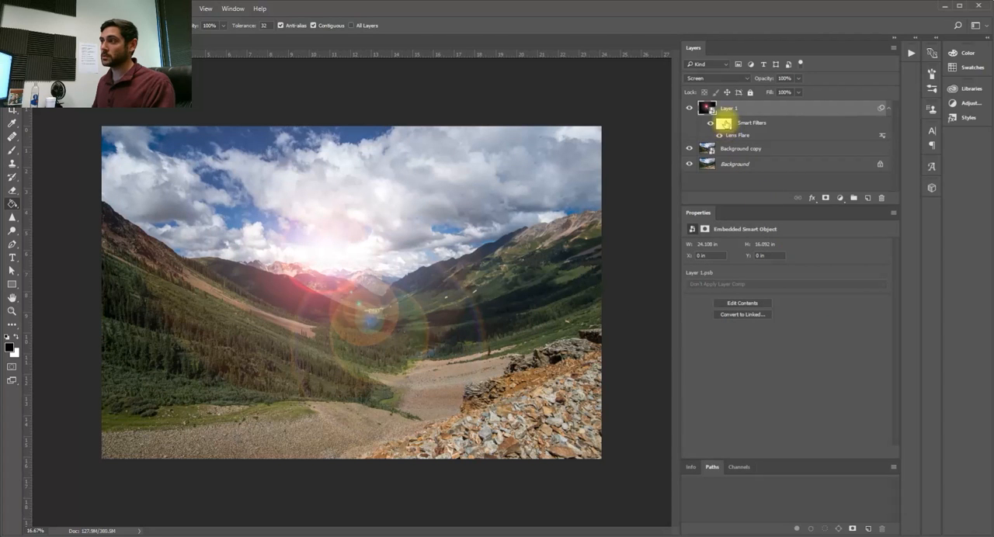
pyautogui.doubleClick(736, 136)
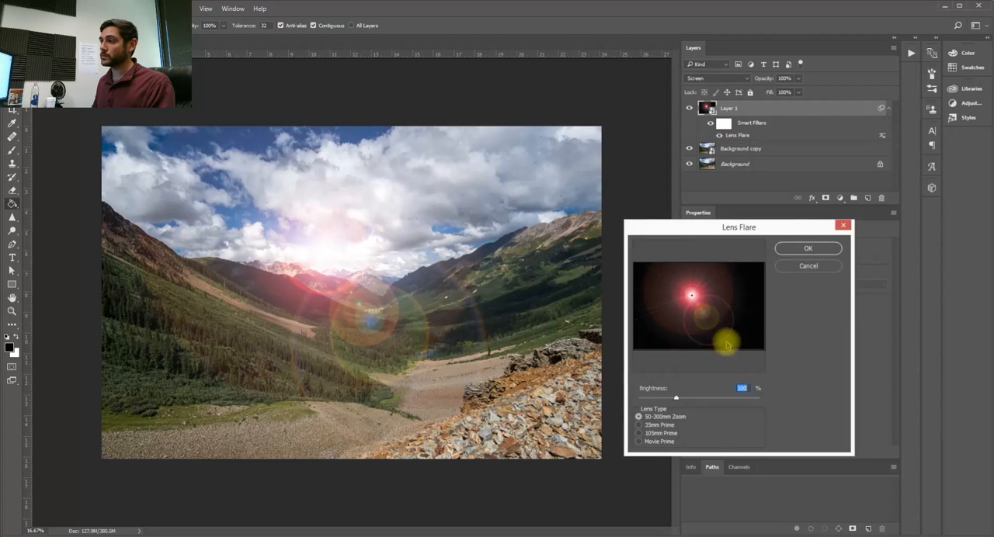
pyautogui.click(695, 297)
pyautogui.click(826, 249)
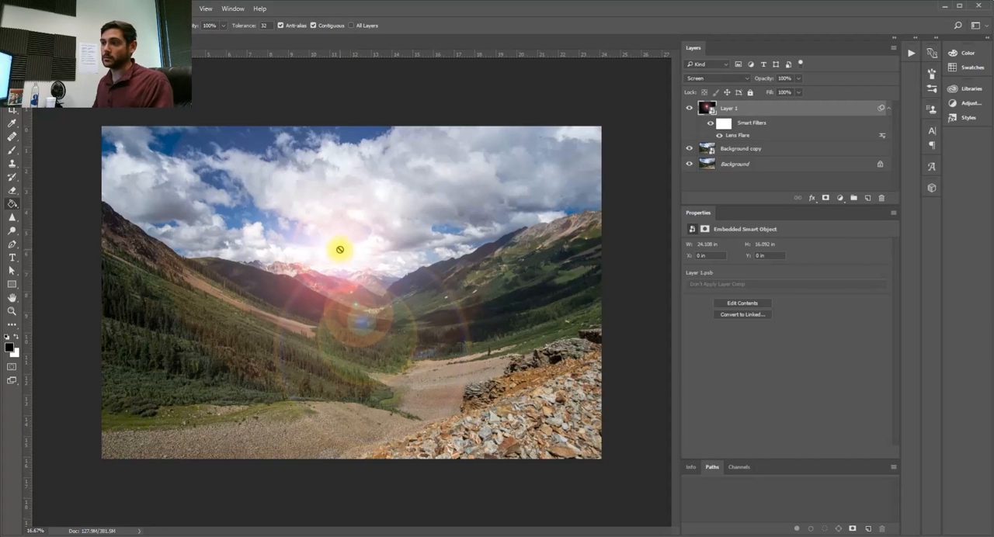
# - Add a second Lens Flare to the layer with the 35mm Prime lens type and 97% brightness
pyautogui.click(167, 8)
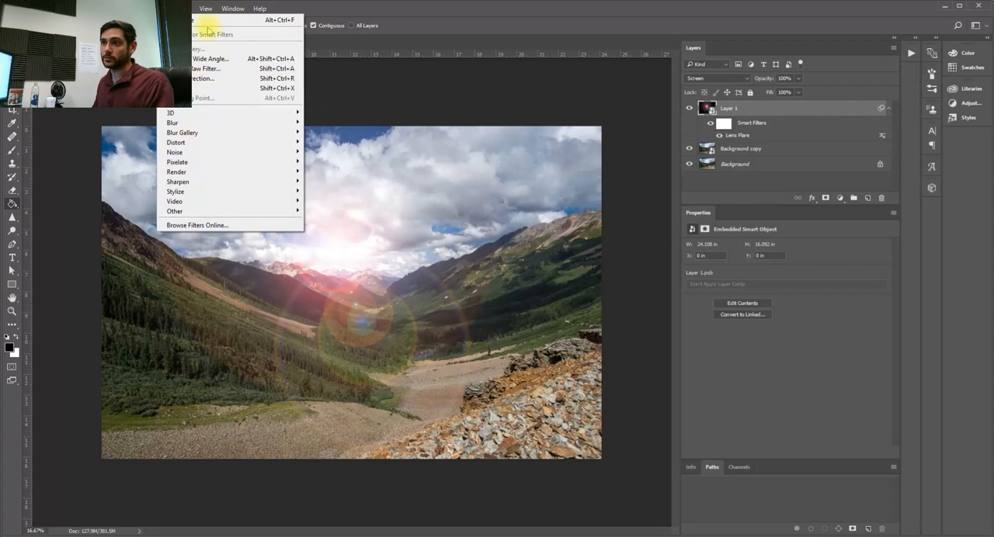
pyautogui.moveTo(244, 172)
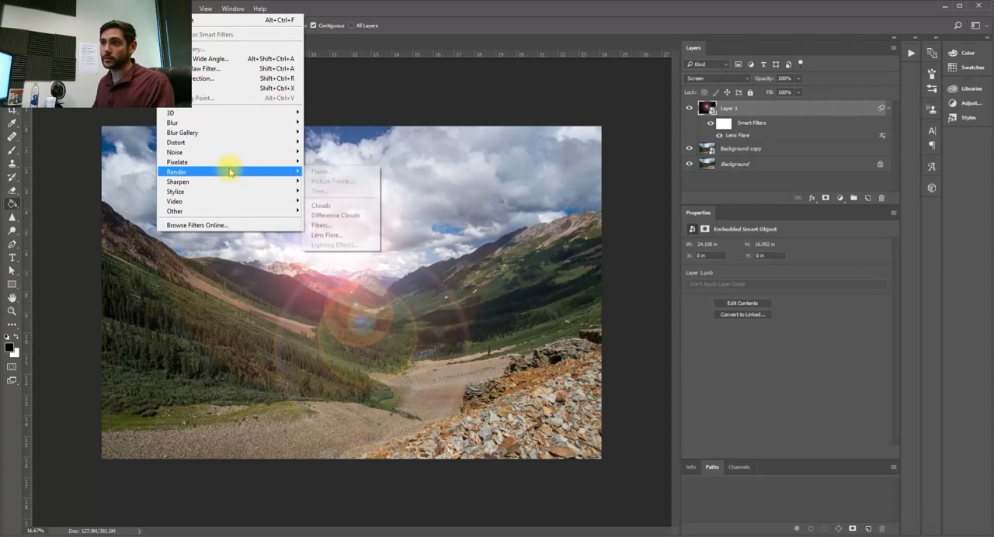
pyautogui.click(326, 235)
pyautogui.click(638, 425)
pyautogui.moveTo(672, 398); pyautogui.dragTo(675, 401)
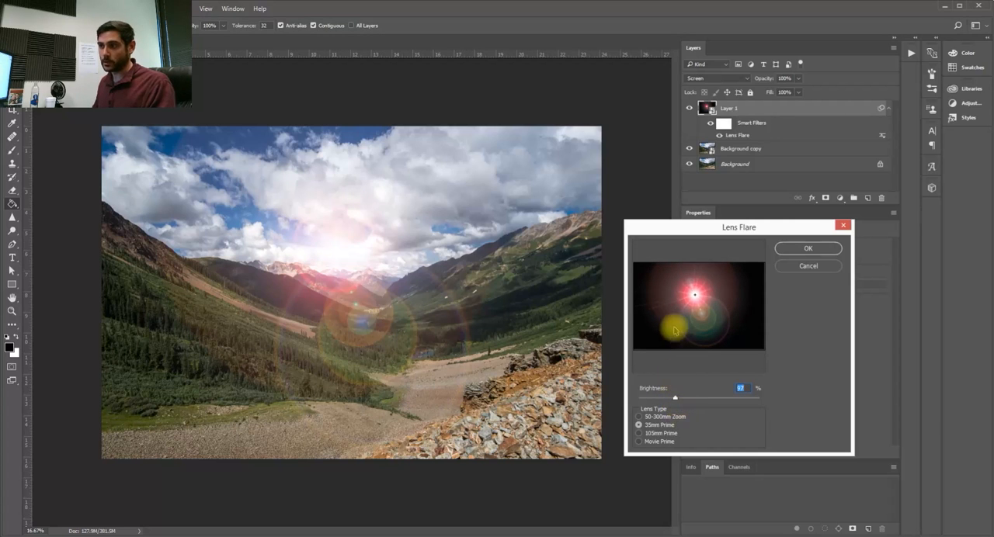
pyautogui.click(796, 250)
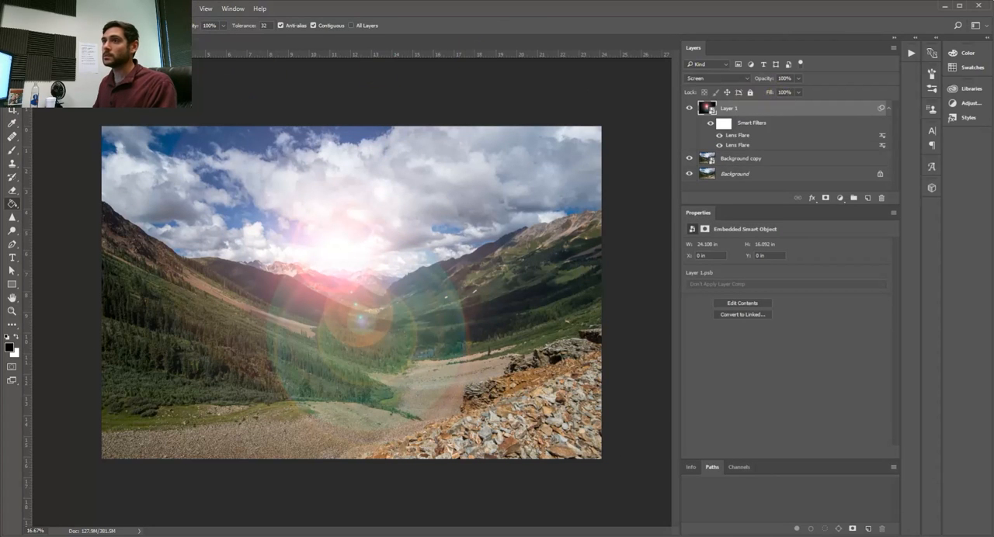
# - Add a third Lens Flare to the layer with the 105mm Prime lens type and 77% brightness
pyautogui.click(173, 8)
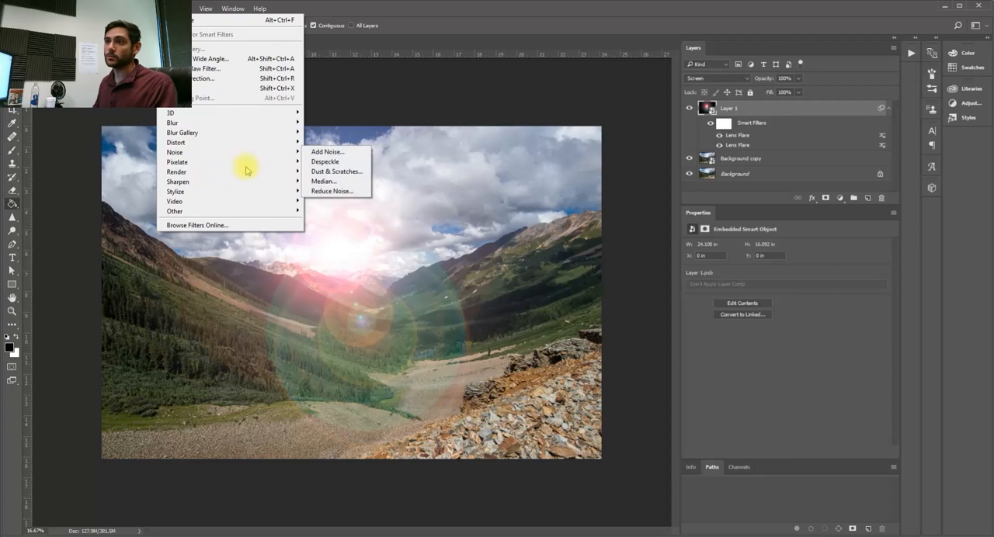
pyautogui.moveTo(249, 177)
pyautogui.click(330, 234)
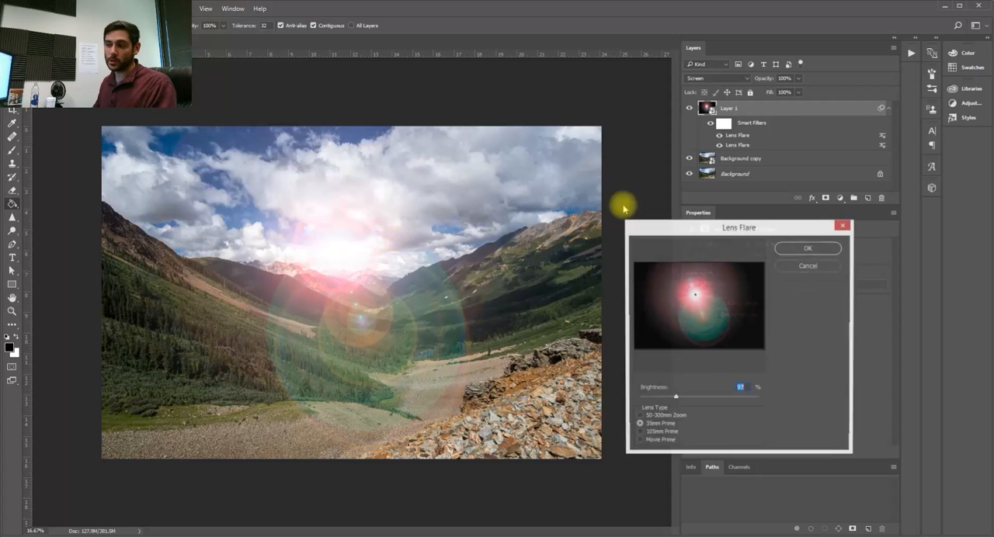
pyautogui.click(639, 433)
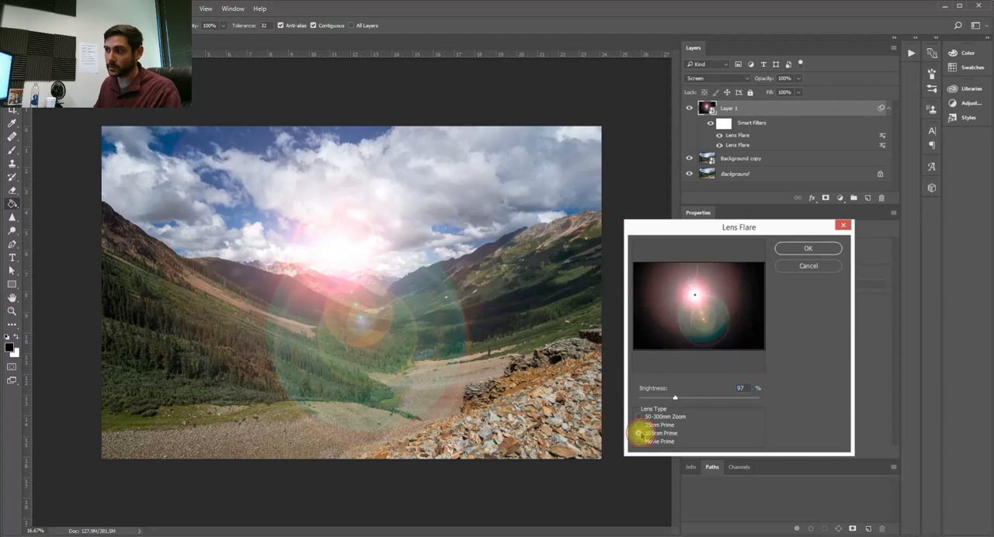
pyautogui.moveTo(675, 398)
pyautogui.mouseDown()
pyautogui.moveTo(649, 398)
pyautogui.moveTo(665, 398)
pyautogui.mouseUp()
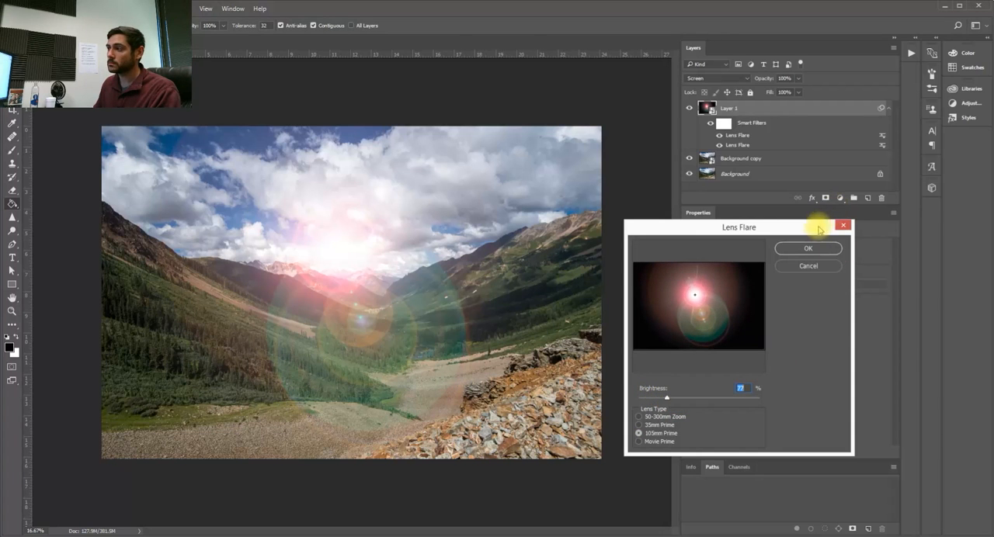
pyautogui.click(808, 248)
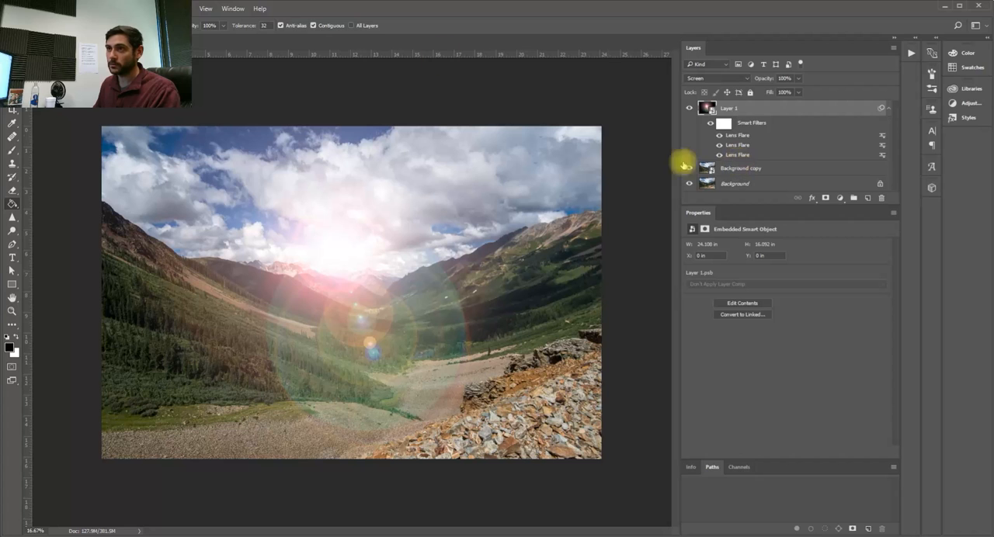
# - Apply a Hue/Saturation adjustment to the flare layer with saturation -100 to remove its colour
pyautogui.click(70, 9)
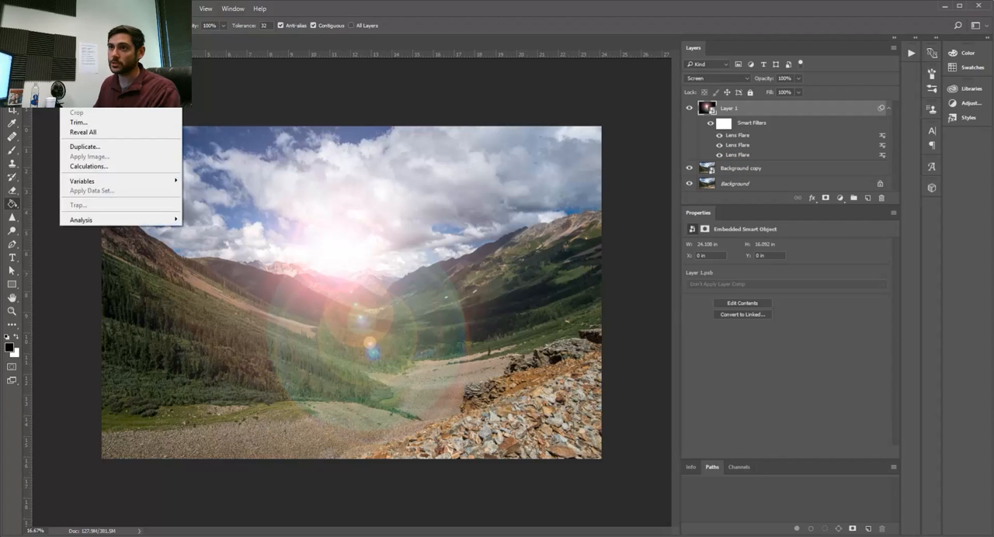
pyautogui.moveTo(116, 34)
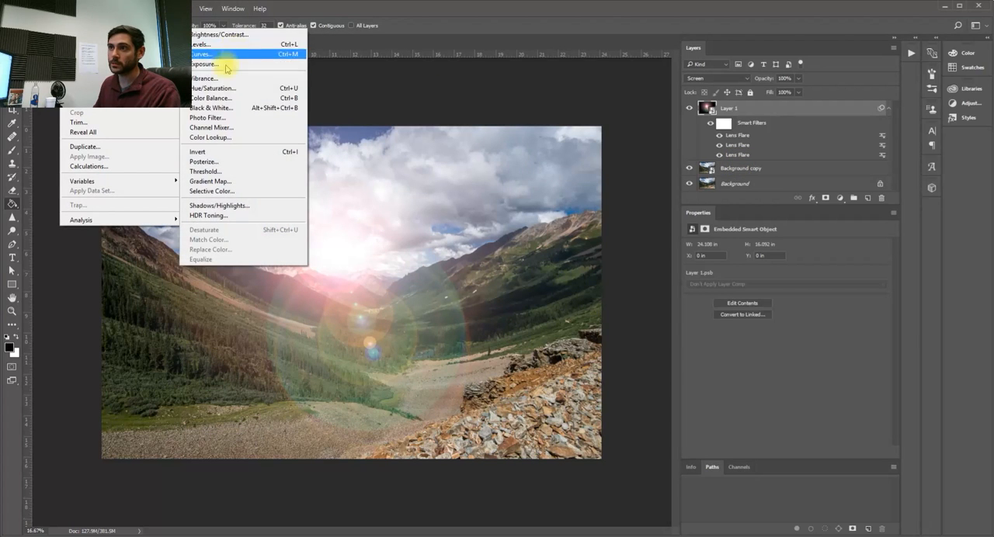
pyautogui.click(217, 89)
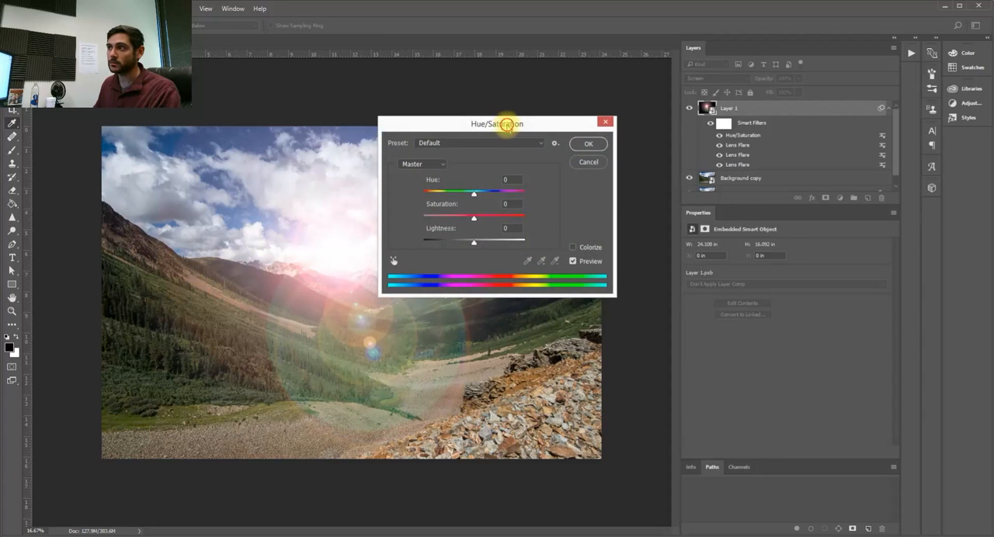
pyautogui.moveTo(507, 125); pyautogui.dragTo(568, 138)
pyautogui.moveTo(536, 227); pyautogui.dragTo(466, 224)
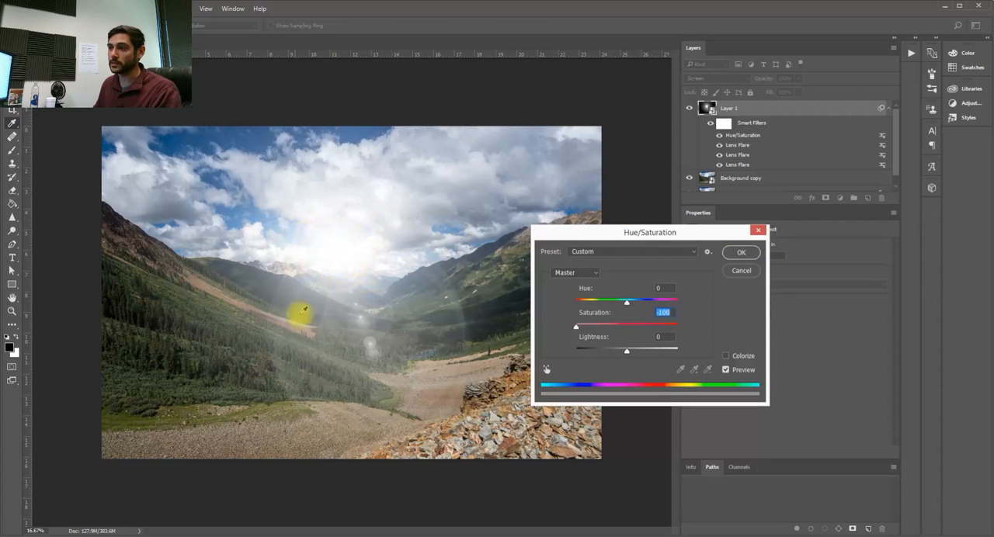
pyautogui.click(739, 253)
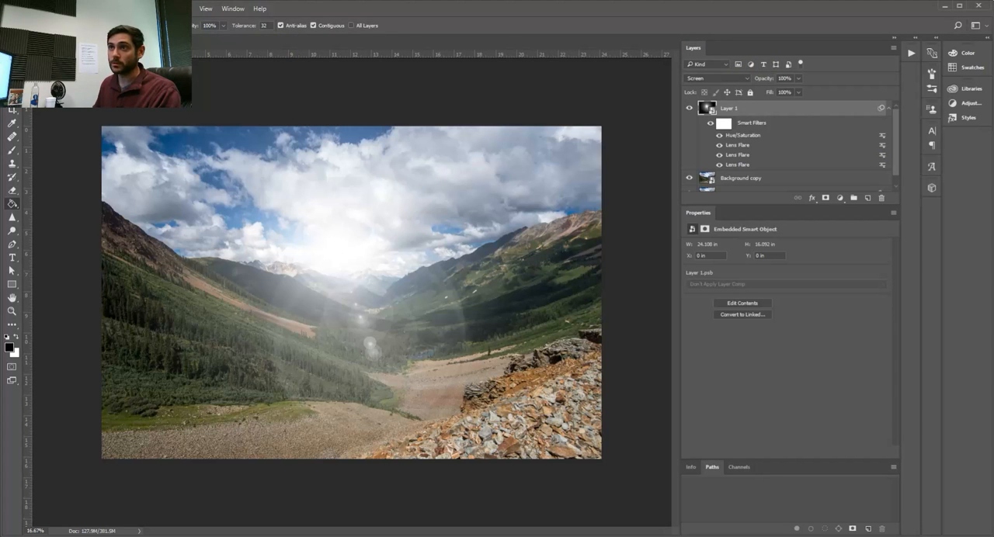
# - Add a second Hue/Saturation adjustment to the flare layer with Colorize enabled, hue 17 and saturation 46
pyautogui.click(69, 9)
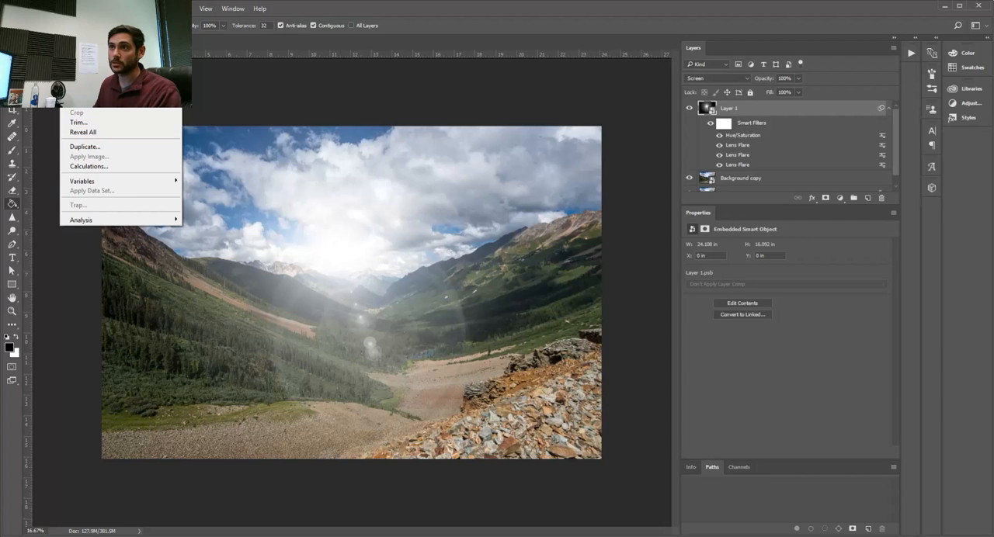
pyautogui.moveTo(156, 38)
pyautogui.click(232, 100)
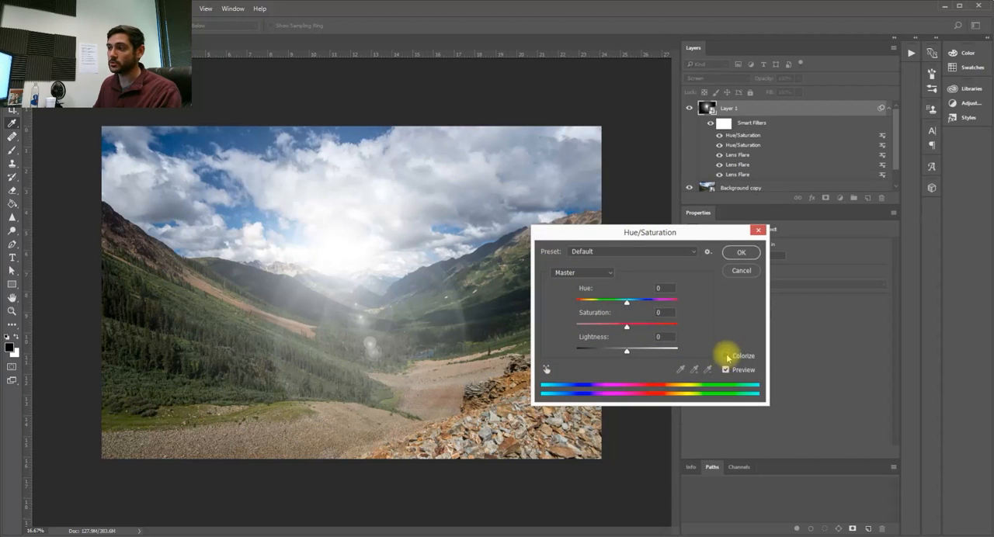
pyautogui.click(726, 357)
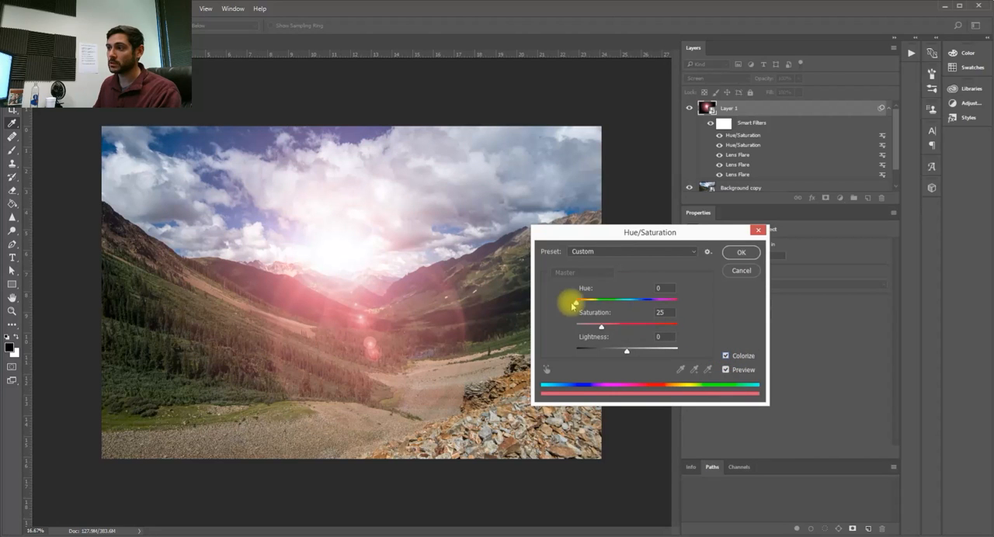
pyautogui.moveTo(601, 326); pyautogui.dragTo(579, 305)
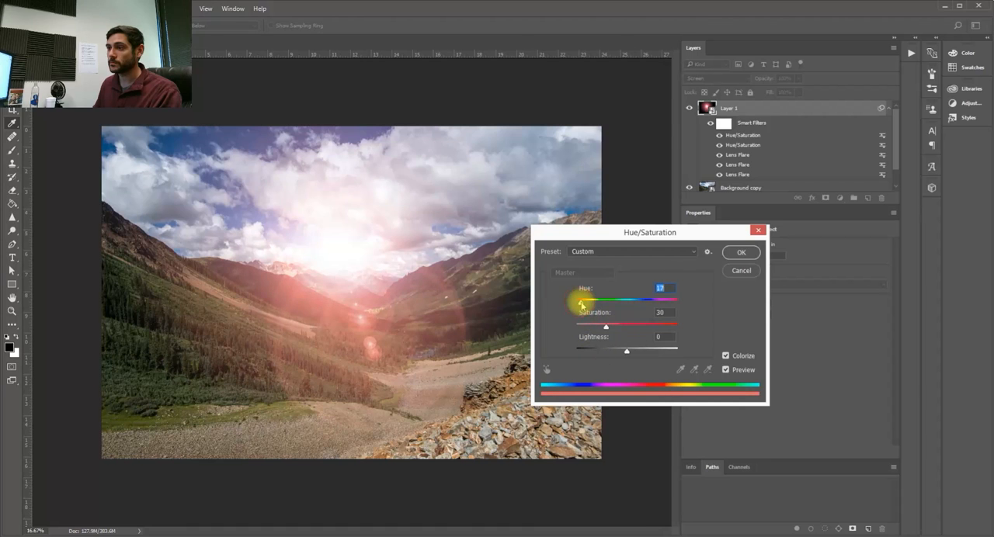
pyautogui.moveTo(608, 328); pyautogui.dragTo(614, 332)
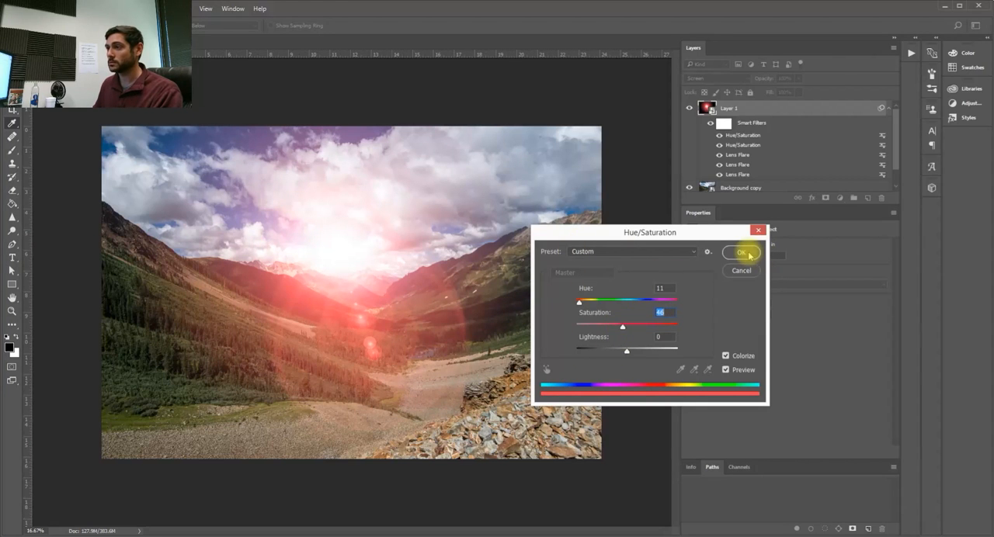
pyautogui.moveTo(581, 307); pyautogui.dragTo(581, 305)
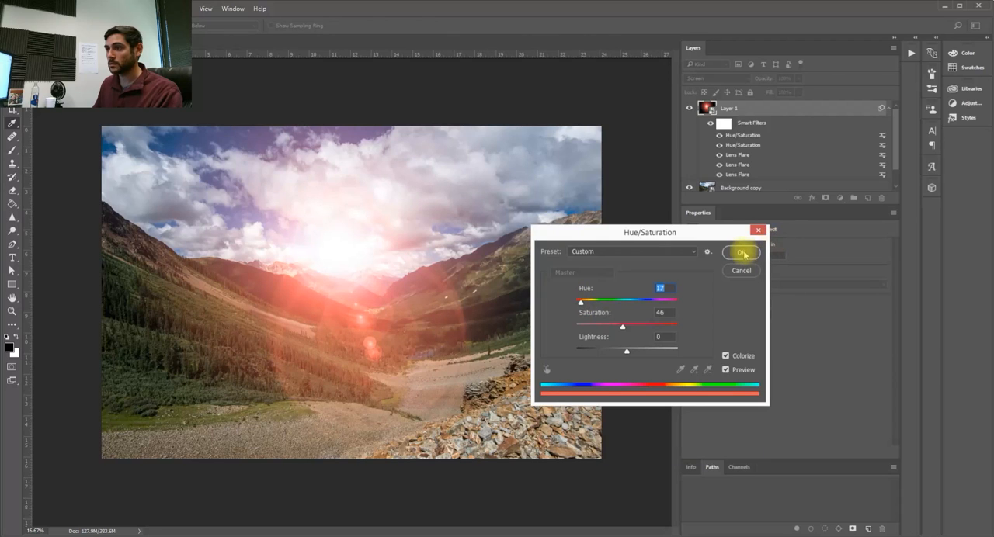
pyautogui.click(741, 253)
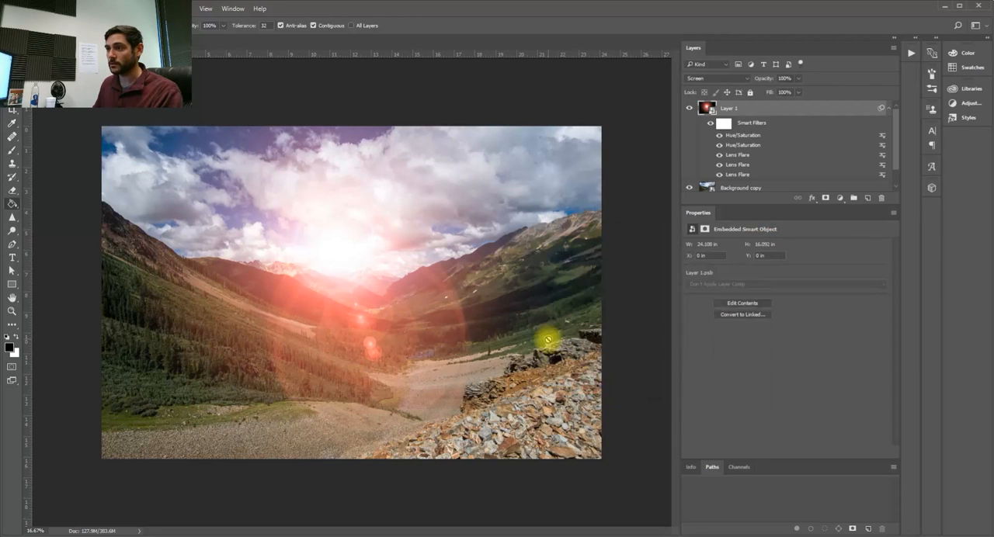
# - Try reduced opacity values on the flare layer and return it to 100%
pyautogui.click(798, 79)
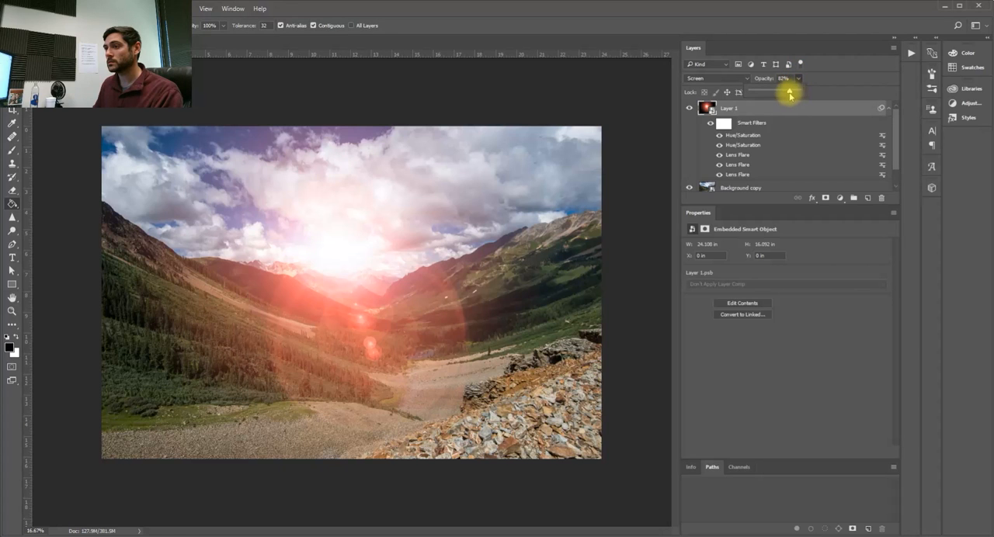
pyautogui.moveTo(790, 95); pyautogui.dragTo(793, 93)
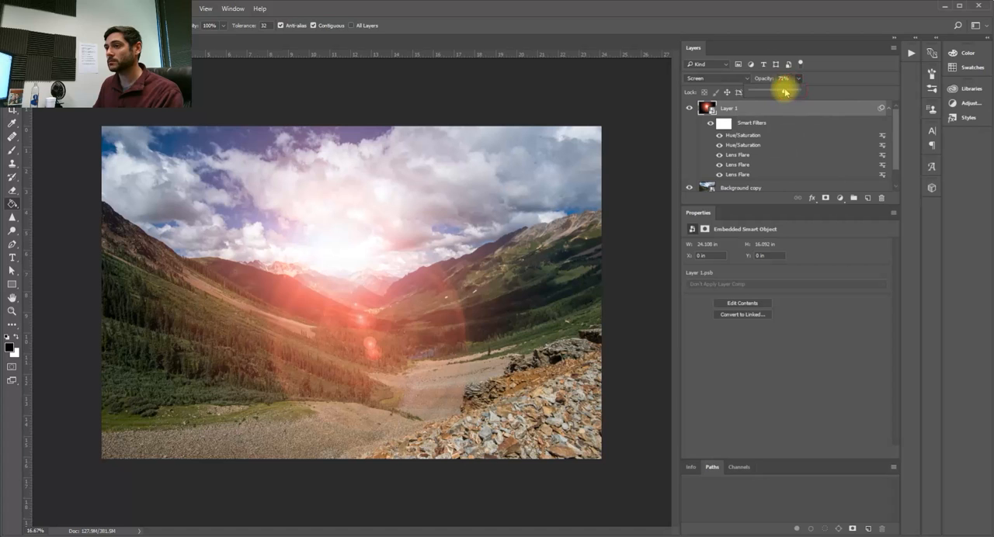
pyautogui.moveTo(781, 94); pyautogui.dragTo(799, 94)
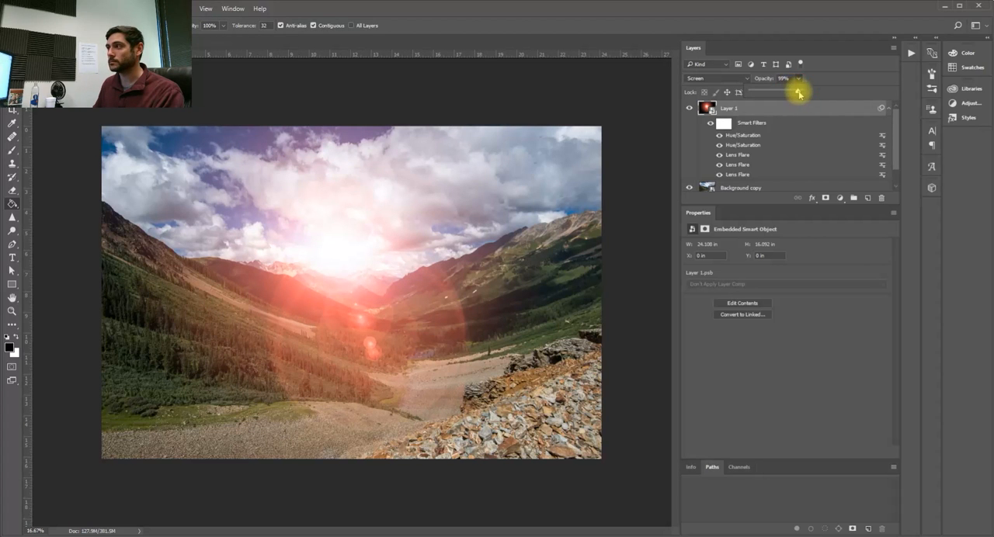
pyautogui.moveTo(797, 93)
pyautogui.mouseDown()
pyautogui.moveTo(788, 91)
pyautogui.moveTo(801, 94)
pyautogui.mouseUp()
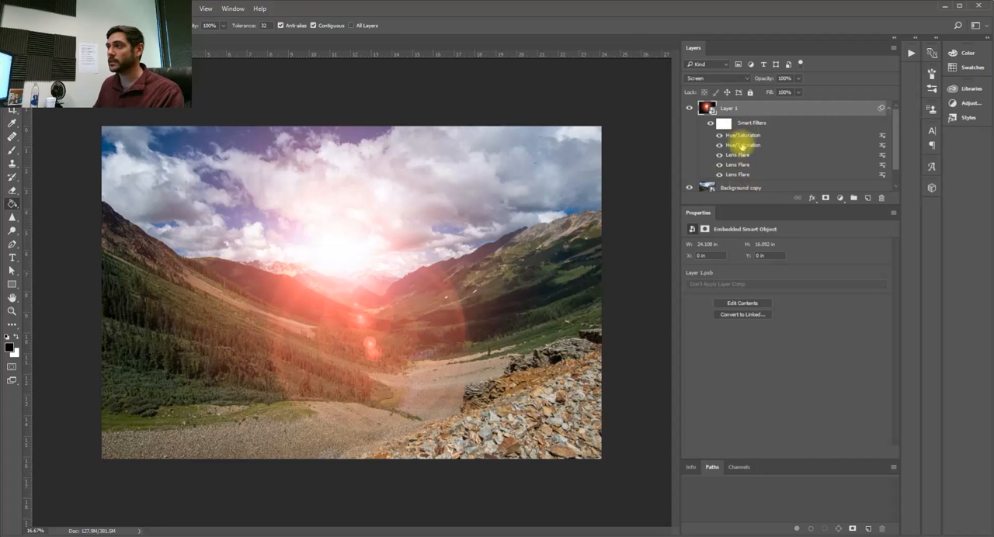
pyautogui.rightClick(743, 108)
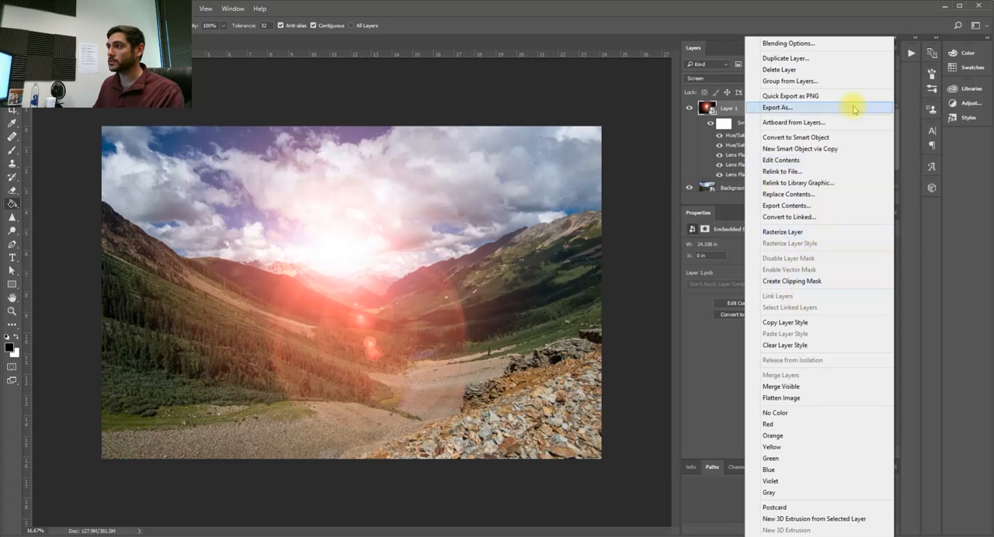
pyautogui.click(811, 14)
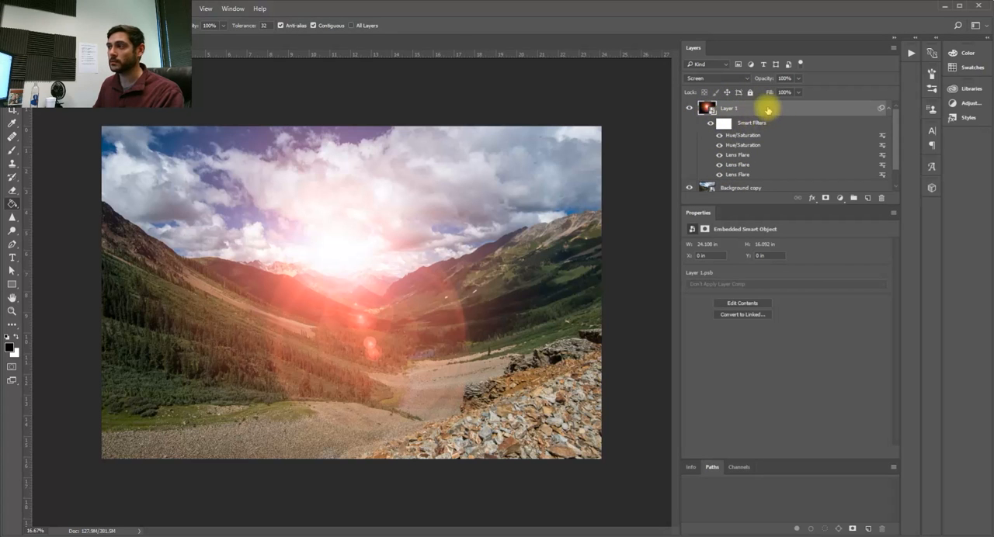
# - Reposition the uppermost Lens Flare filter, the 105mm Prime one, to the photo's left edge beside the mountain slope
pyautogui.doubleClick(740, 160)
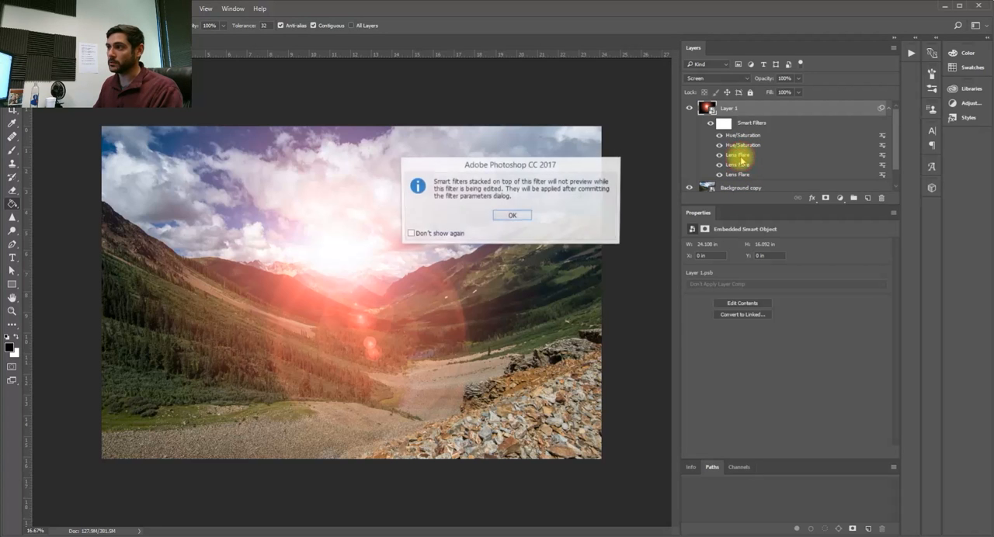
pyautogui.click(523, 215)
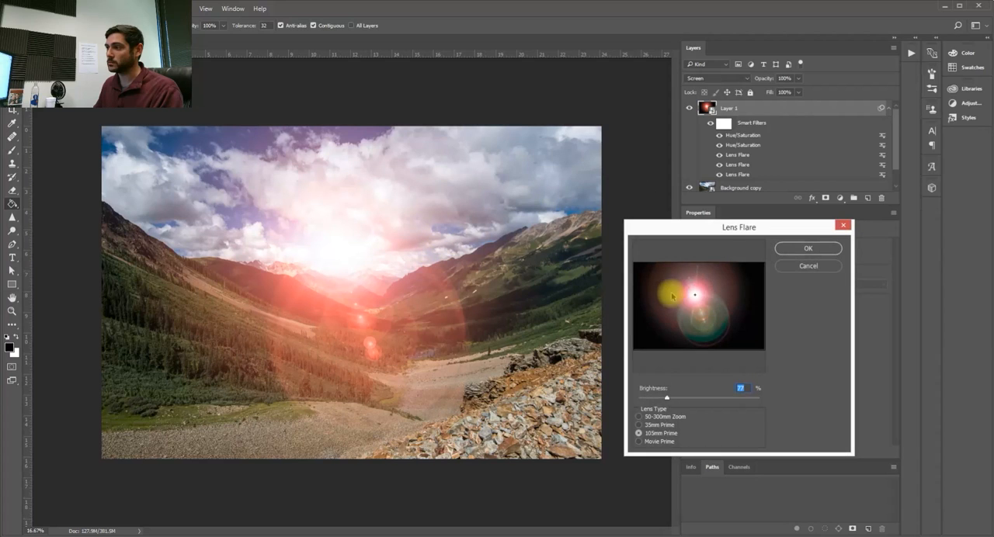
pyautogui.moveTo(696, 297); pyautogui.dragTo(633, 289)
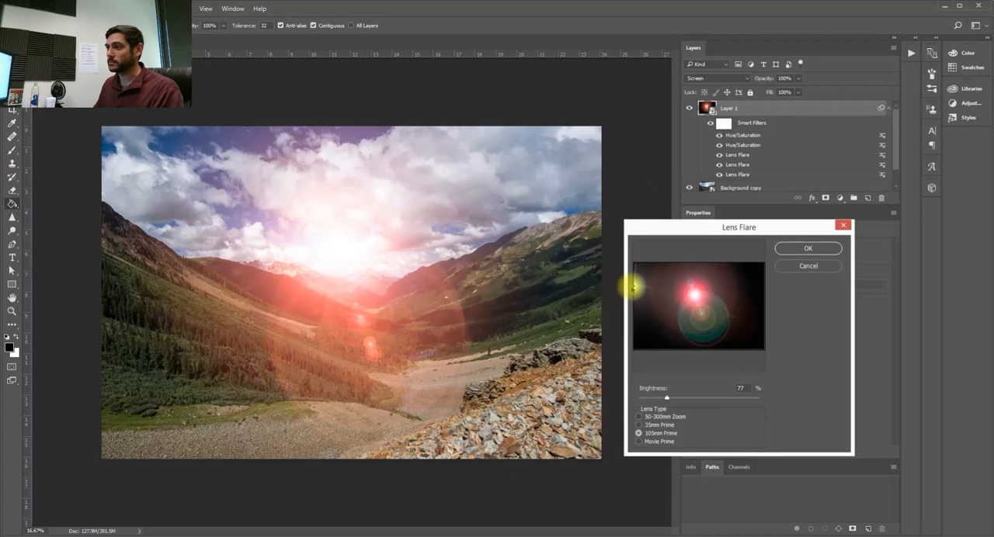
pyautogui.click(808, 248)
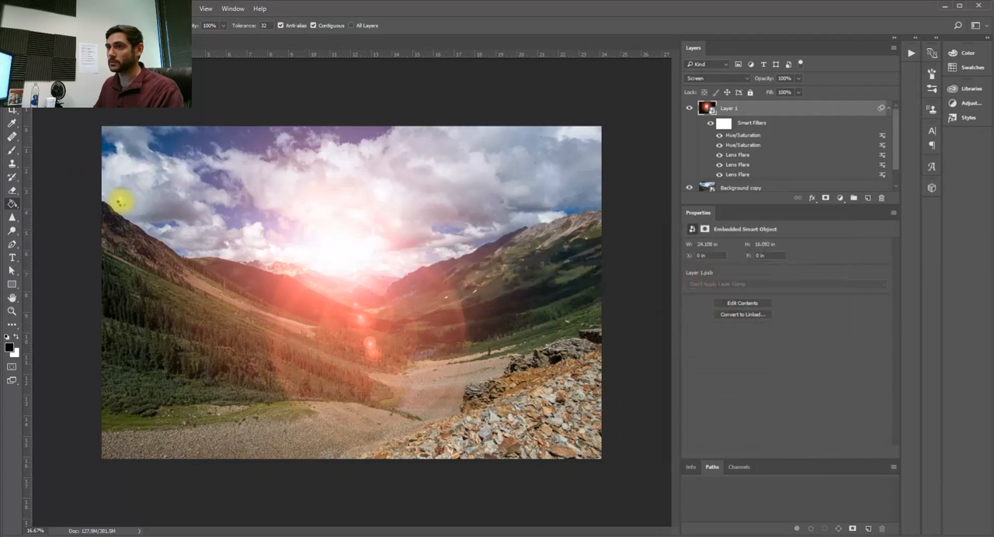
pyautogui.doubleClick(744, 154)
pyautogui.press('Return')
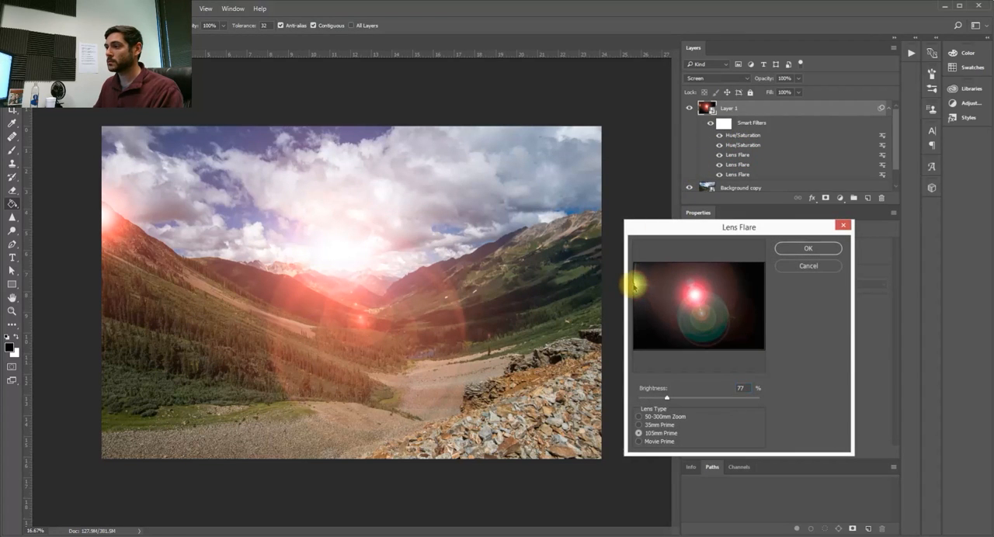
pyautogui.click(788, 248)
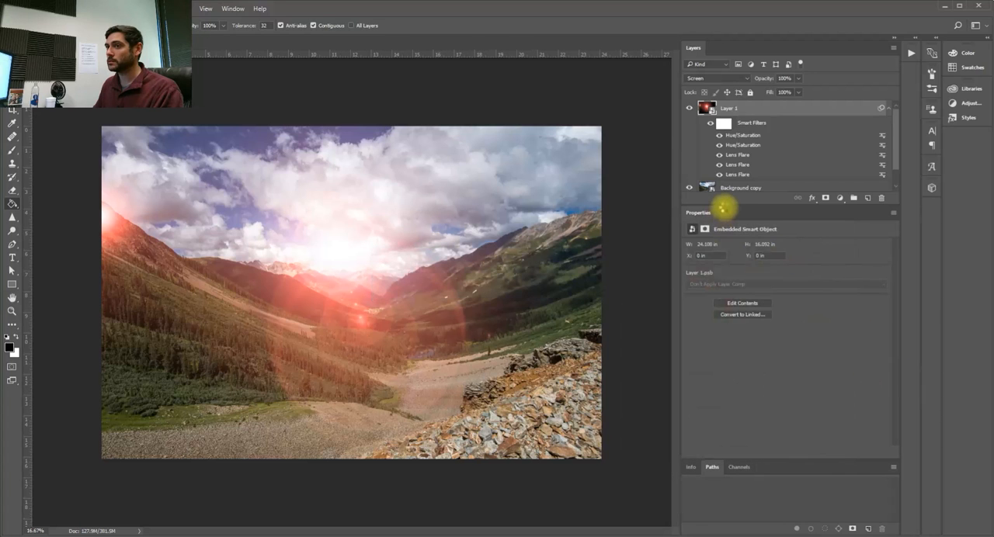
# - Move the middle Lens Flare filter, the 35mm Prime one, to the photo's left edge to align with the 105mm flare
pyautogui.doubleClick(738, 165)
pyautogui.click(512, 274)
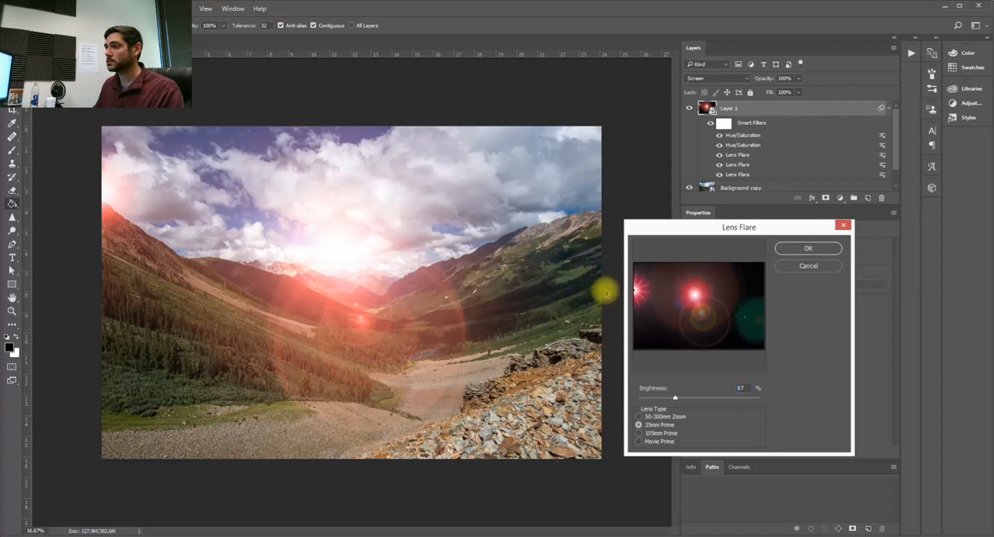
pyautogui.click(819, 249)
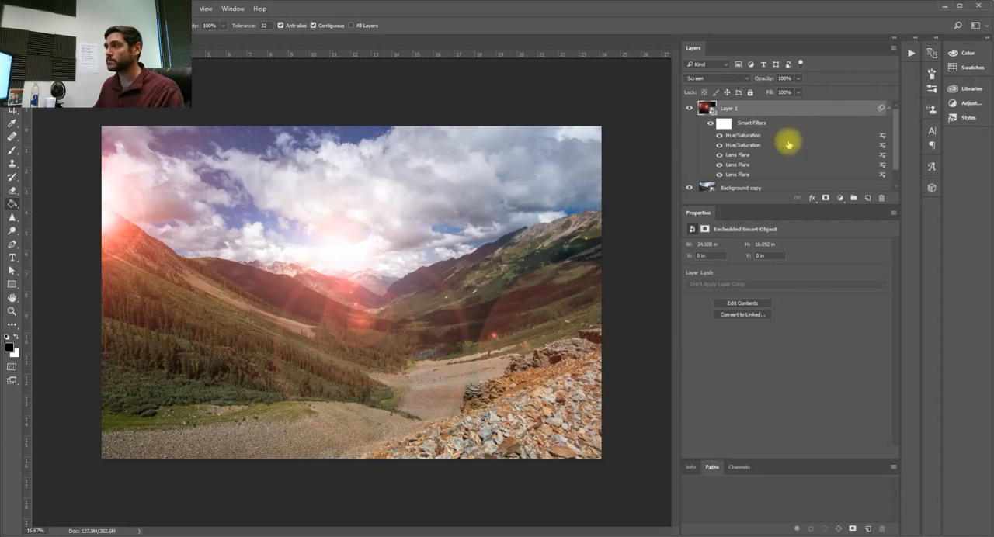
pyautogui.doubleClick(739, 165)
pyautogui.click(509, 215)
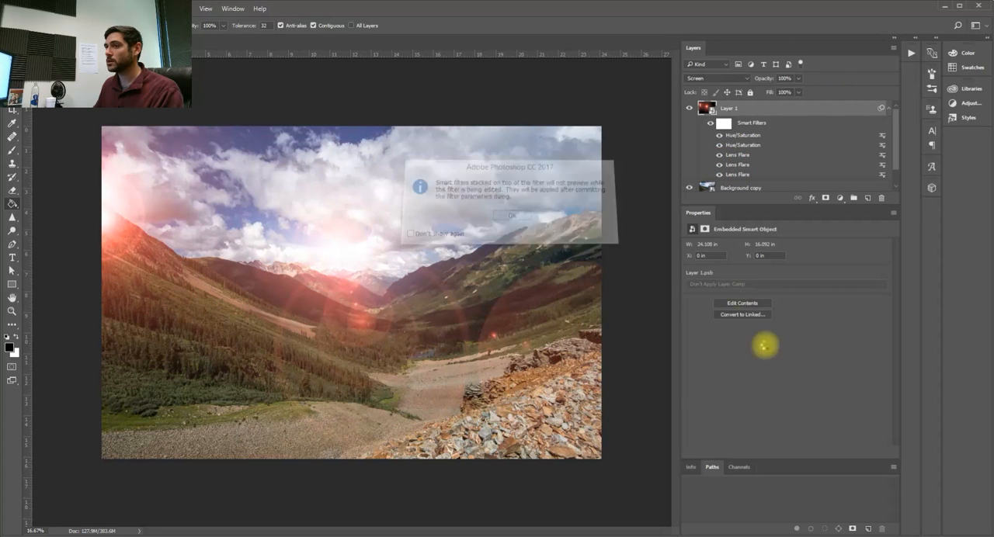
pyautogui.moveTo(644, 289); pyautogui.dragTo(633, 287)
pyautogui.click(808, 249)
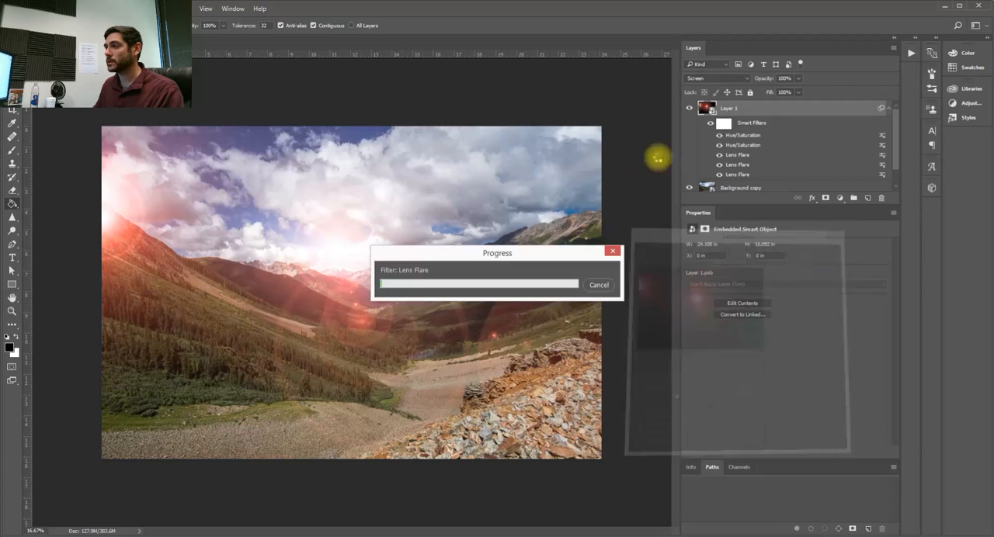
# - Move the lowest Lens Flare filter, the 50-300mm Zoom one, to the photo's left edge with the other flares
pyautogui.doubleClick(738, 176)
pyautogui.moveTo(695, 292); pyautogui.dragTo(599, 295)
pyautogui.click(823, 248)
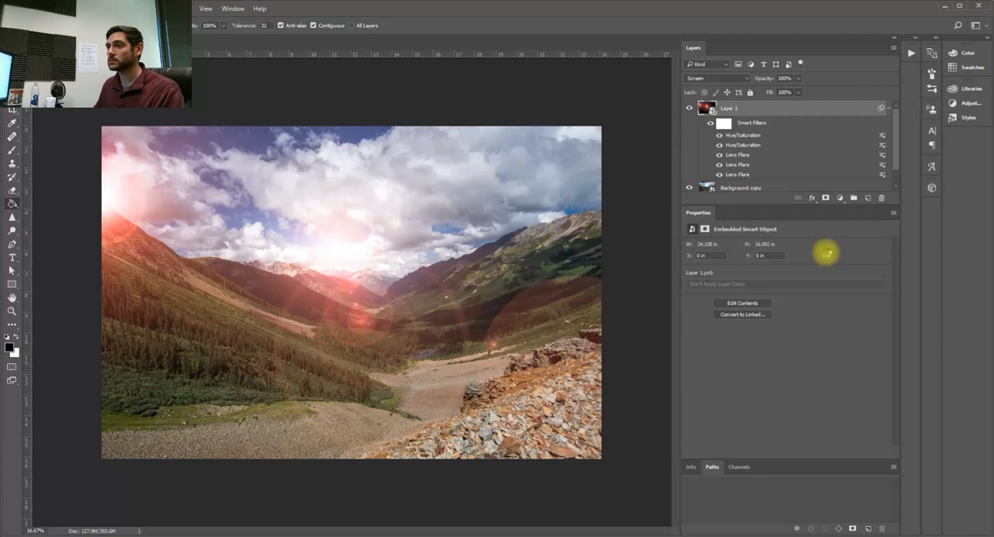
pyautogui.doubleClick(738, 175)
pyautogui.click(525, 216)
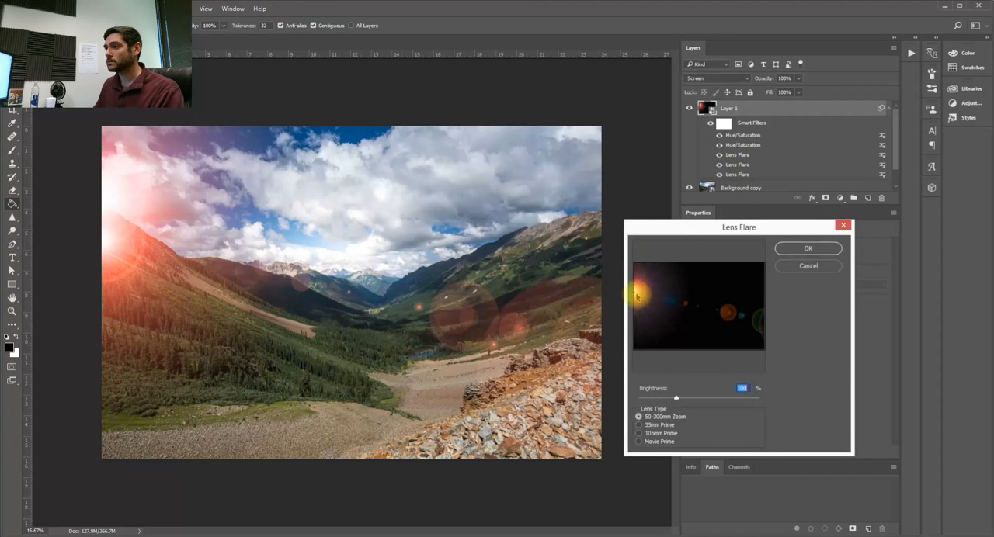
pyautogui.click(781, 250)
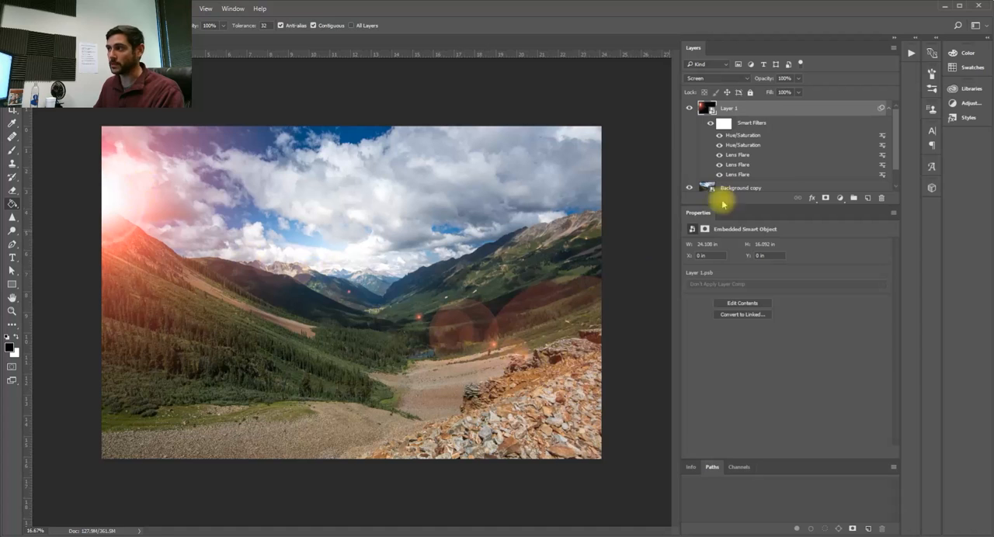
# - Add a Hue/Saturation adjustment layer above the flare layer and raise the Greens saturation to +69
pyautogui.click(840, 199)
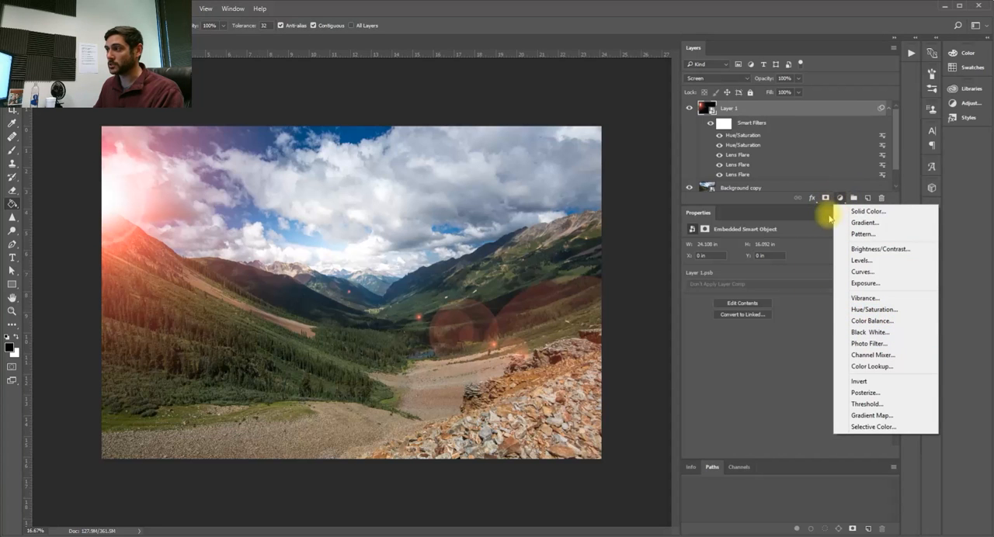
pyautogui.click(840, 310)
pyautogui.click(769, 261)
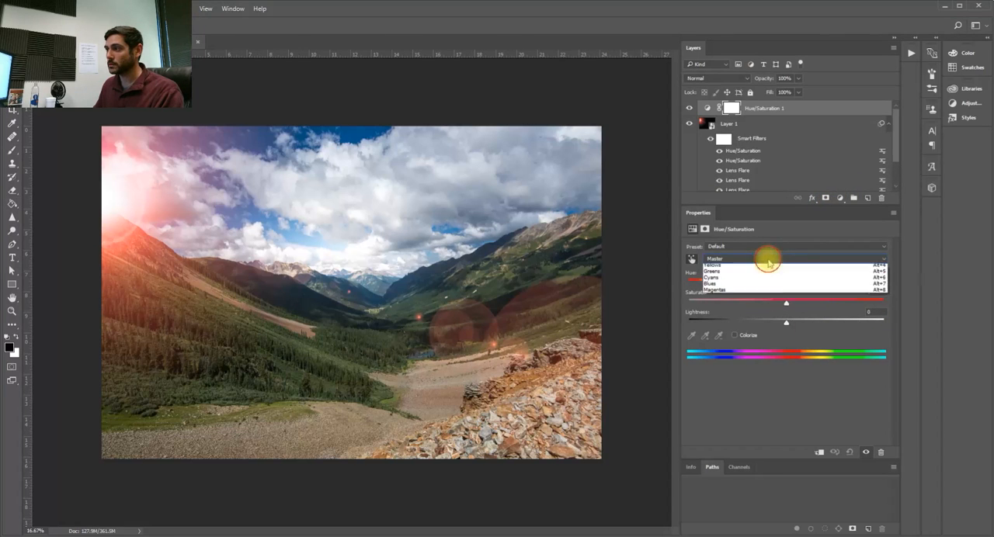
pyautogui.click(736, 287)
pyautogui.moveTo(785, 301); pyautogui.dragTo(835, 307)
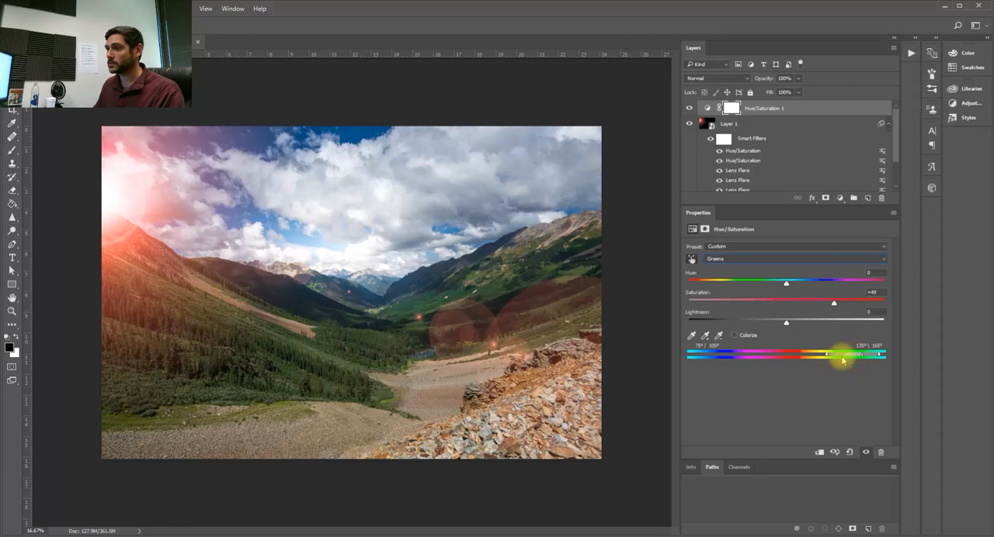
pyautogui.moveTo(835, 304); pyautogui.dragTo(853, 302)
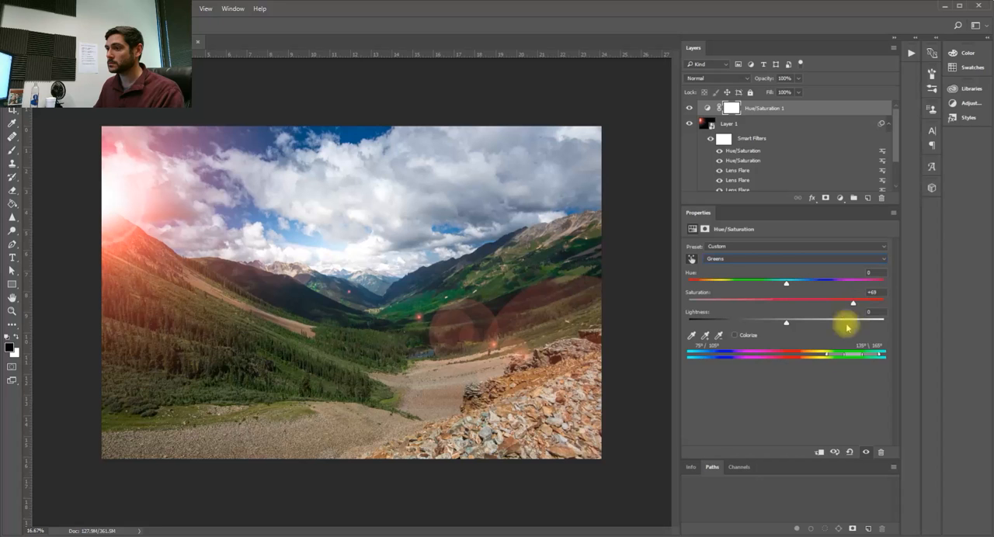
# - Shift the adjusted Greens range toward yellow at 62°/92° to 122°/152°, with hue +7 and saturation about +66
pyautogui.moveTo(848, 355)
pyautogui.mouseDown()
pyautogui.moveTo(832, 356)
pyautogui.moveTo(845, 355)
pyautogui.mouseUp()
pyautogui.moveTo(853, 304)
pyautogui.mouseDown()
pyautogui.moveTo(843, 304)
pyautogui.moveTo(851, 305)
pyautogui.mouseUp()
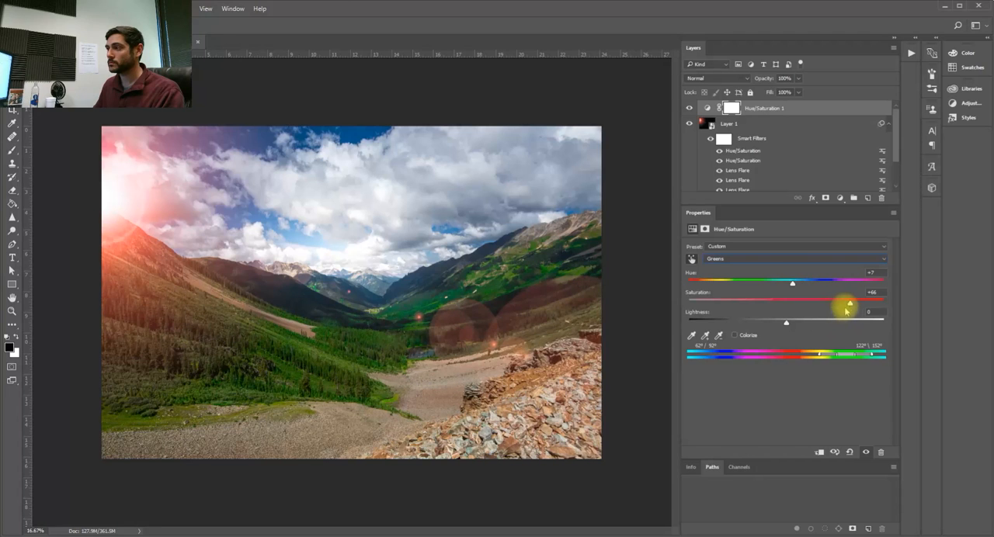
pyautogui.moveTo(849, 303); pyautogui.dragTo(846, 303)
# - Add a Curves adjustment layer directly above the flare layer and shape a gentle S-curve with darker shadows and brighter highlights
pyautogui.click(826, 123)
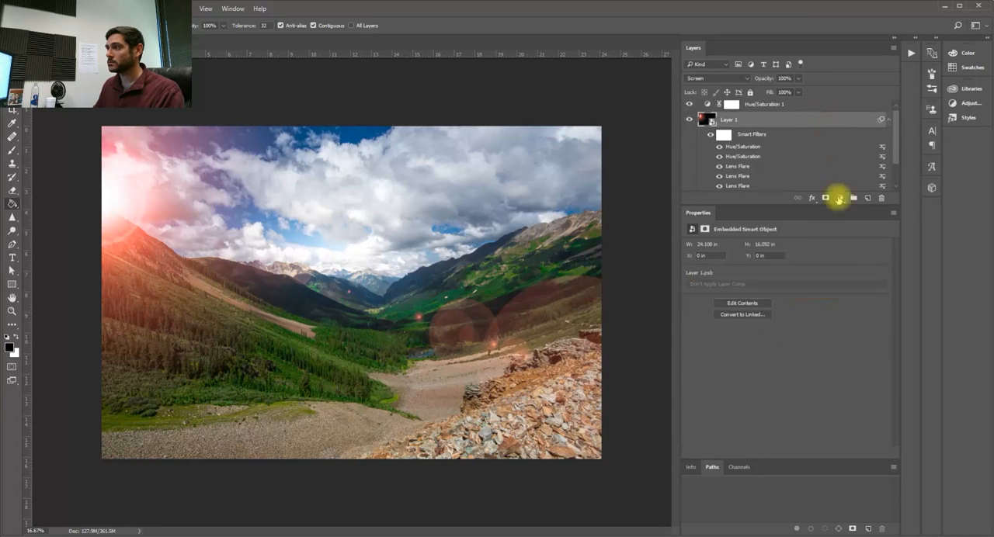
pyautogui.click(840, 198)
pyautogui.click(862, 271)
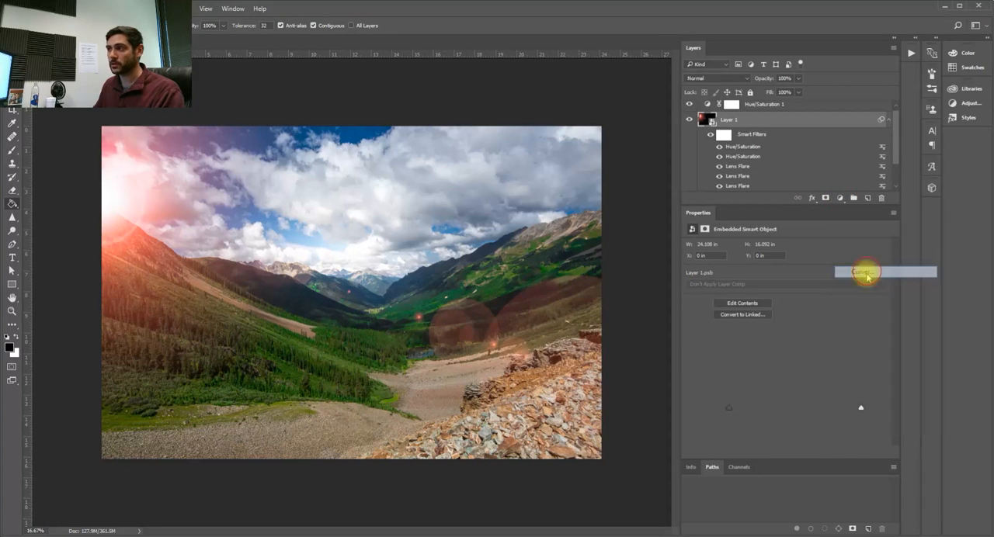
pyautogui.moveTo(775, 357); pyautogui.dragTo(780, 365)
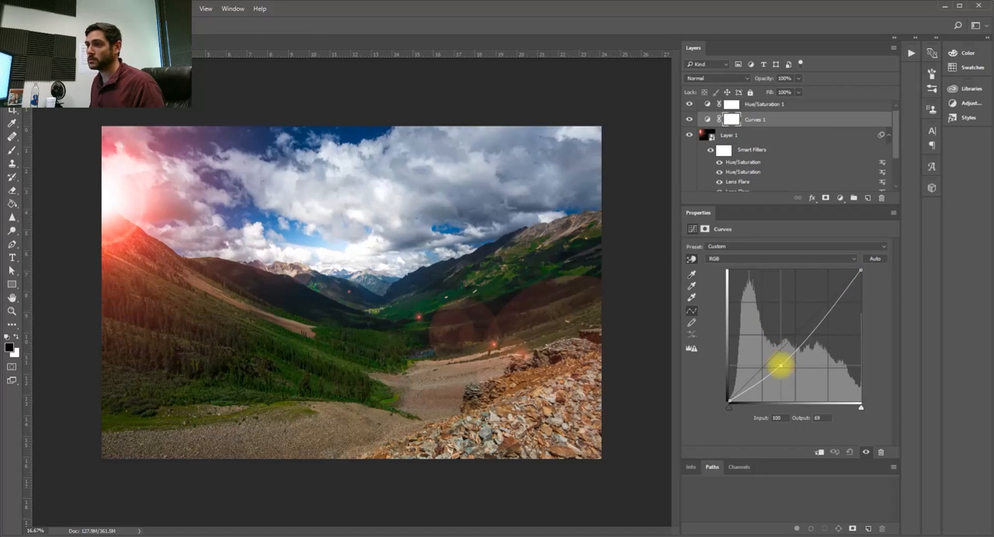
pyautogui.moveTo(814, 306); pyautogui.dragTo(819, 307)
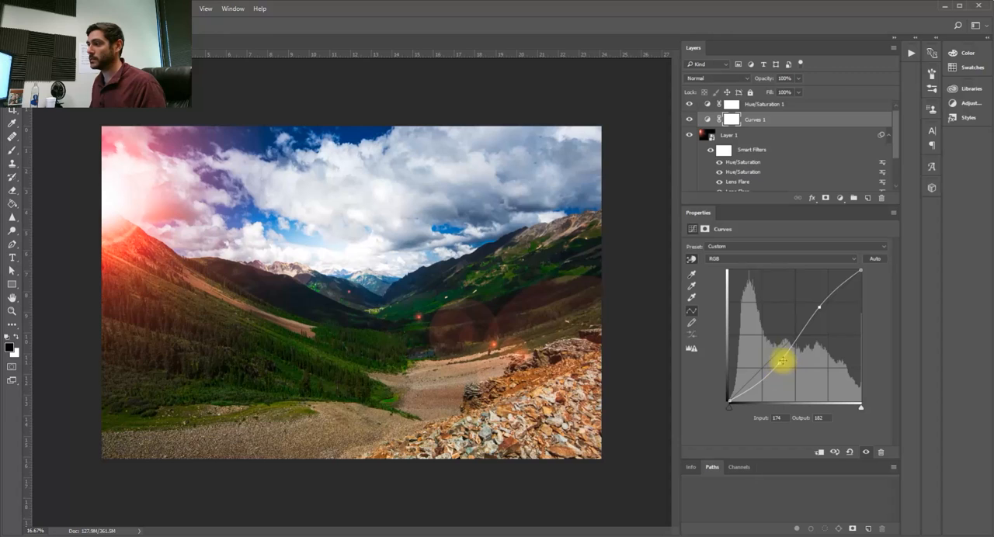
pyautogui.moveTo(781, 362); pyautogui.dragTo(774, 358)
pyautogui.moveTo(820, 308); pyautogui.dragTo(819, 306)
# - Enlarge the layer list and duplicate the Background copy smart object as Background copy 2
pyautogui.click(814, 104)
pyautogui.scroll(-3, 854, 139)
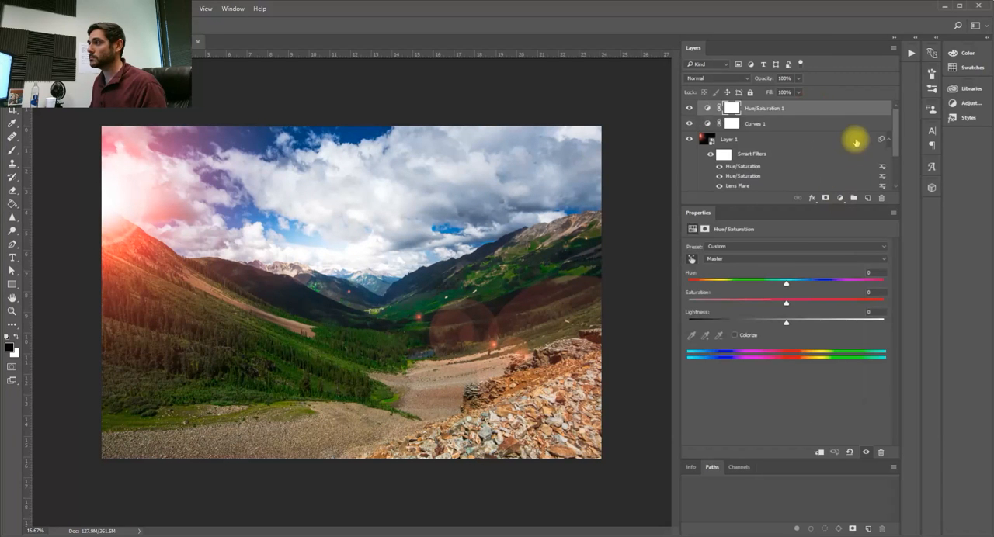
pyautogui.click(765, 169)
pyautogui.press('g')
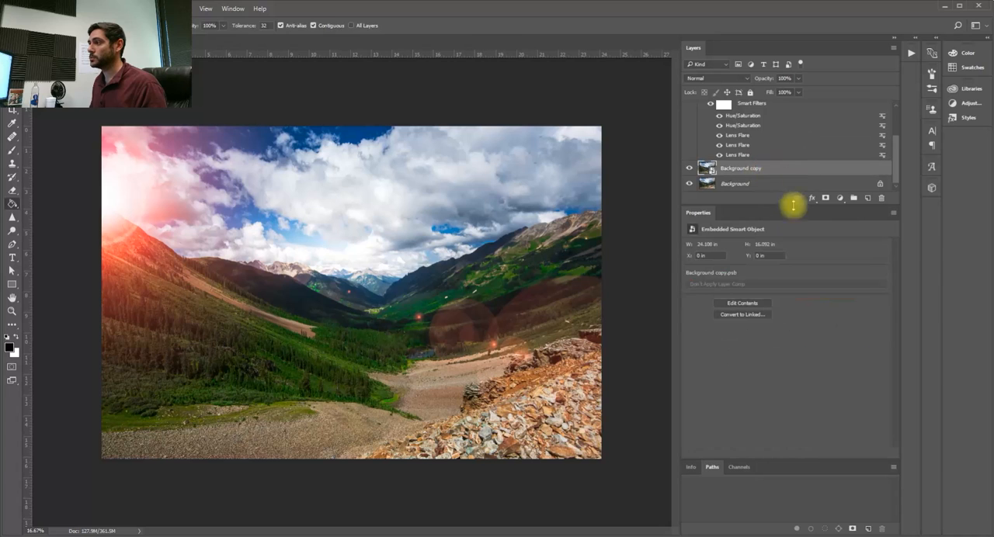
pyautogui.moveTo(790, 206); pyautogui.dragTo(791, 259)
pyautogui.rightClick(780, 218)
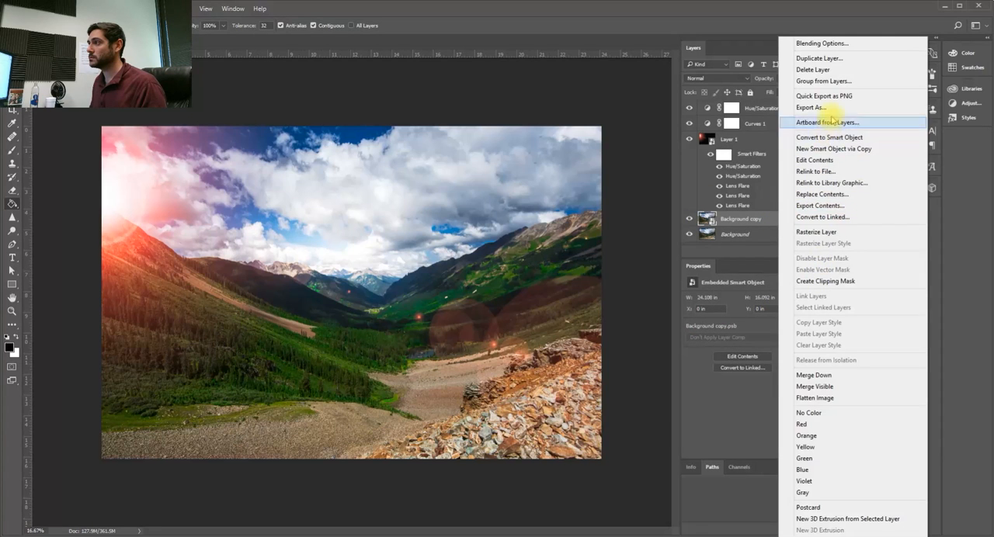
pyautogui.click(819, 58)
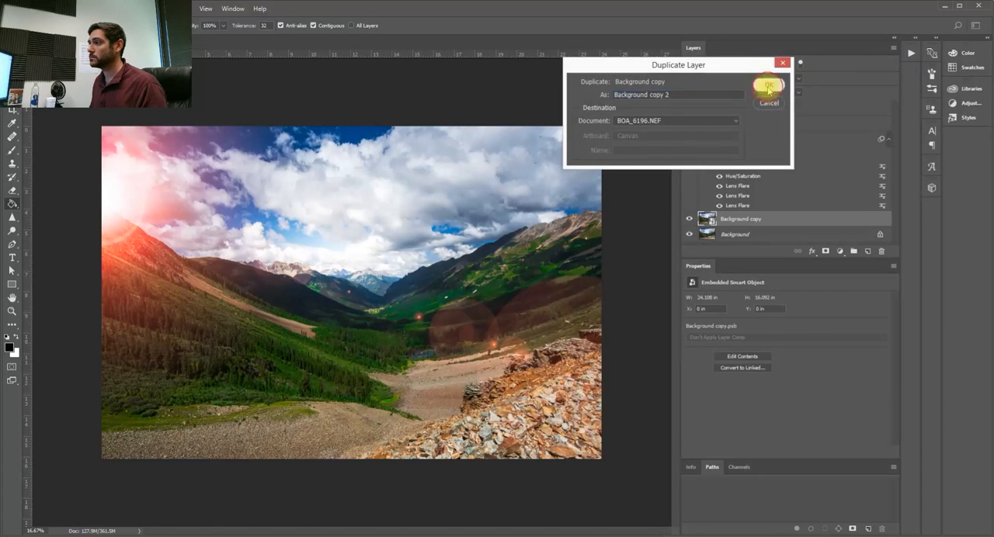
pyautogui.click(765, 86)
pyautogui.scroll(-1, 738, 220)
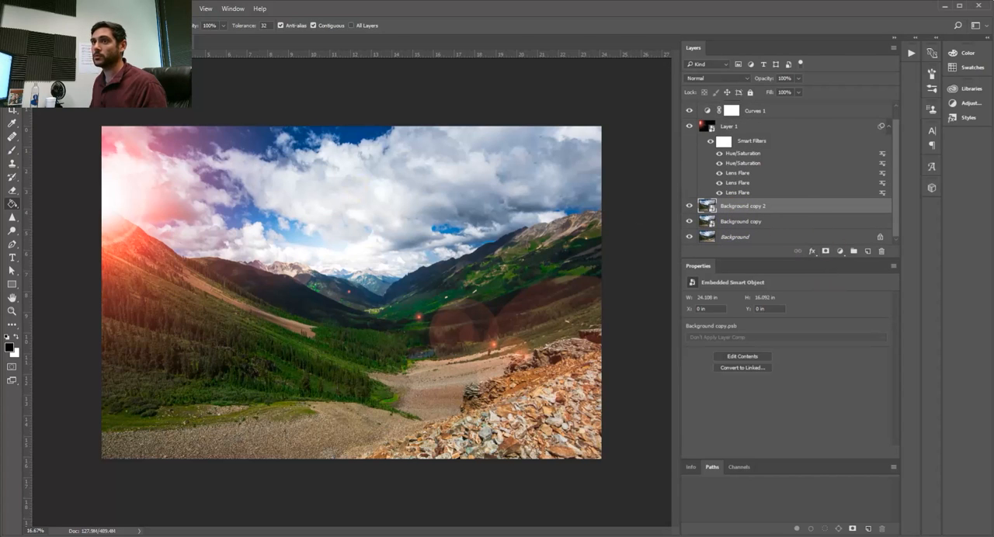
# - Select a large circle around the sun flare and turn it into a soft-edged layer mask on Background copy 2
pyautogui.press('m')
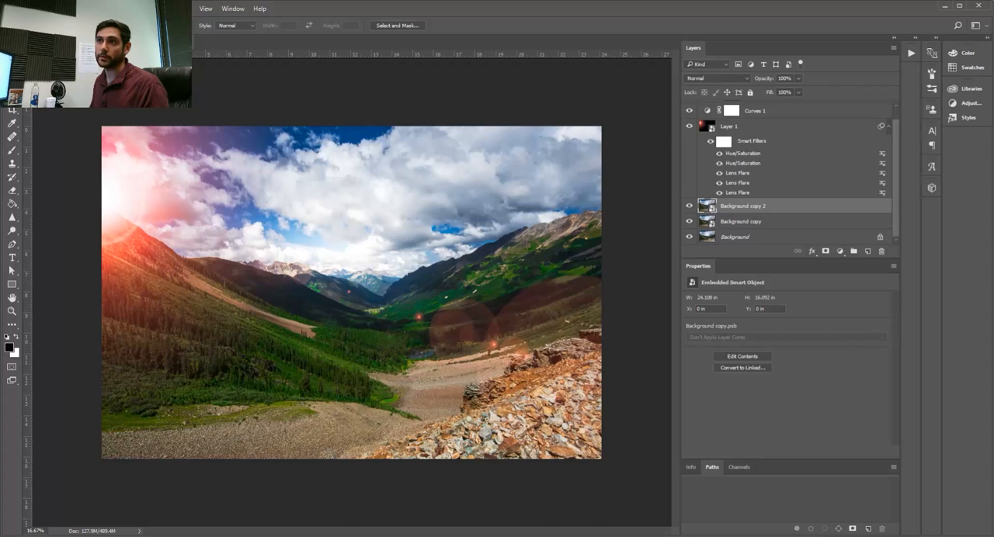
pyautogui.moveTo(85, 159); pyautogui.dragTo(287, 345)
pyautogui.press('space')
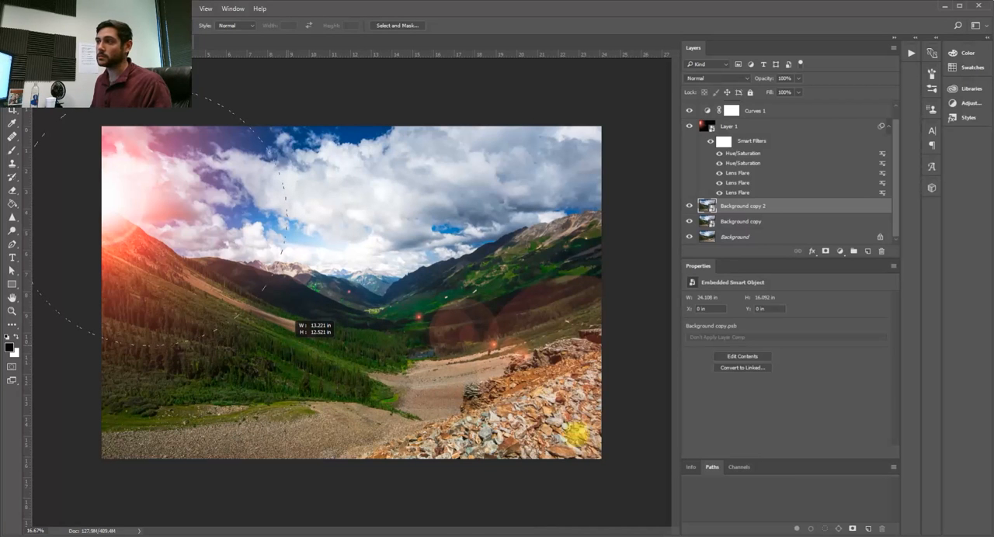
pyautogui.click(826, 255)
pyautogui.moveTo(688, 221); pyautogui.dragTo(689, 237)
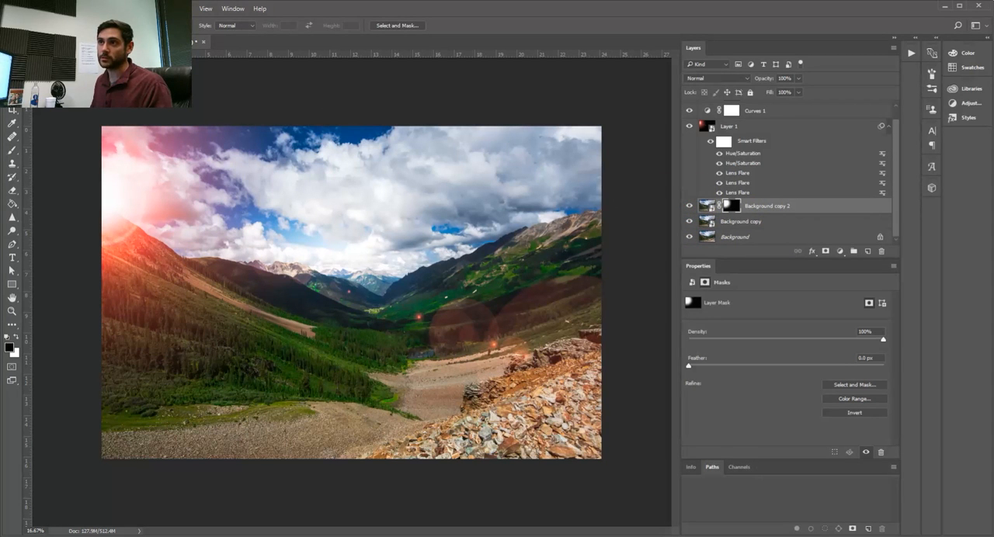
# - Apply the Camera Raw Filter to the Background copy 2 image, not its mask, with clarity set to -69
pyautogui.click(168, 9)
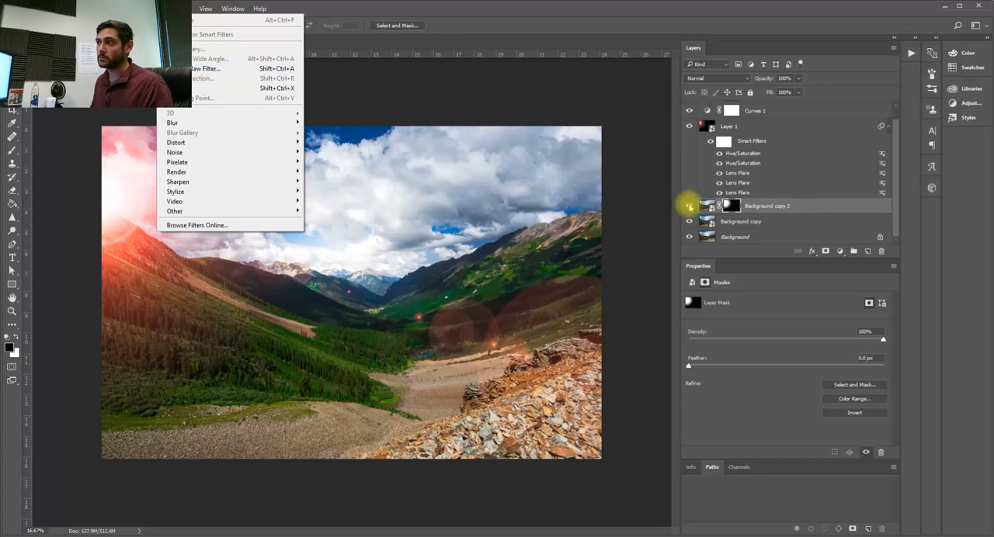
pyautogui.click(707, 205)
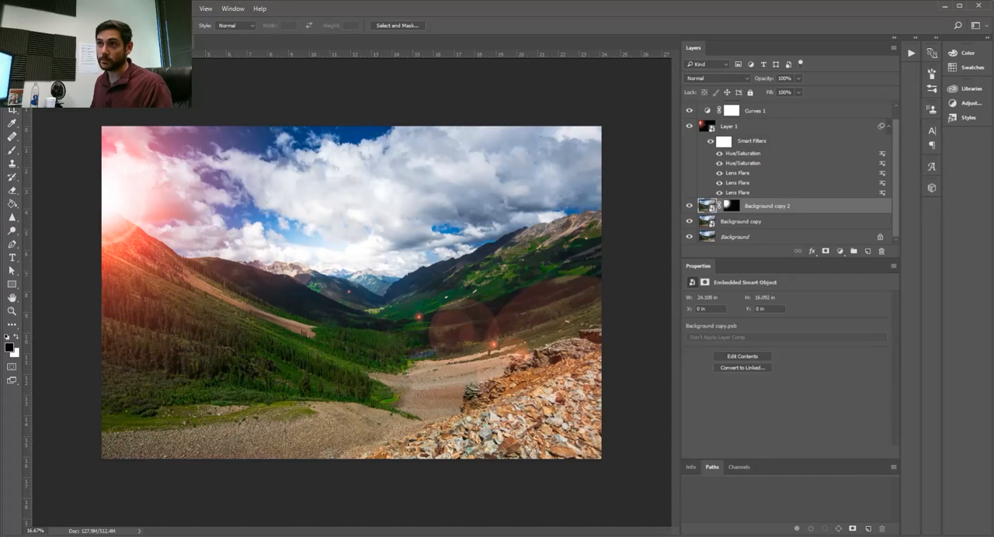
pyautogui.click(167, 9)
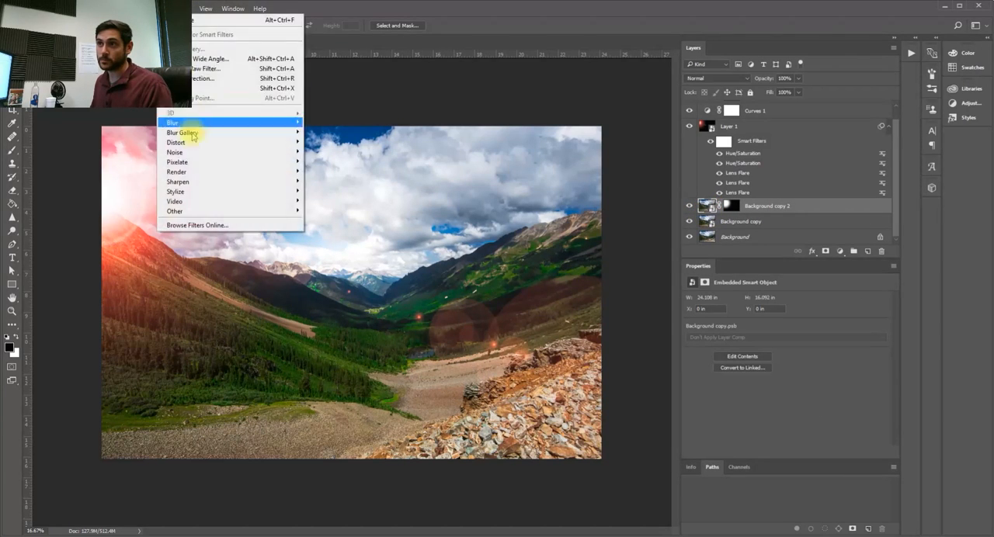
pyautogui.click(228, 72)
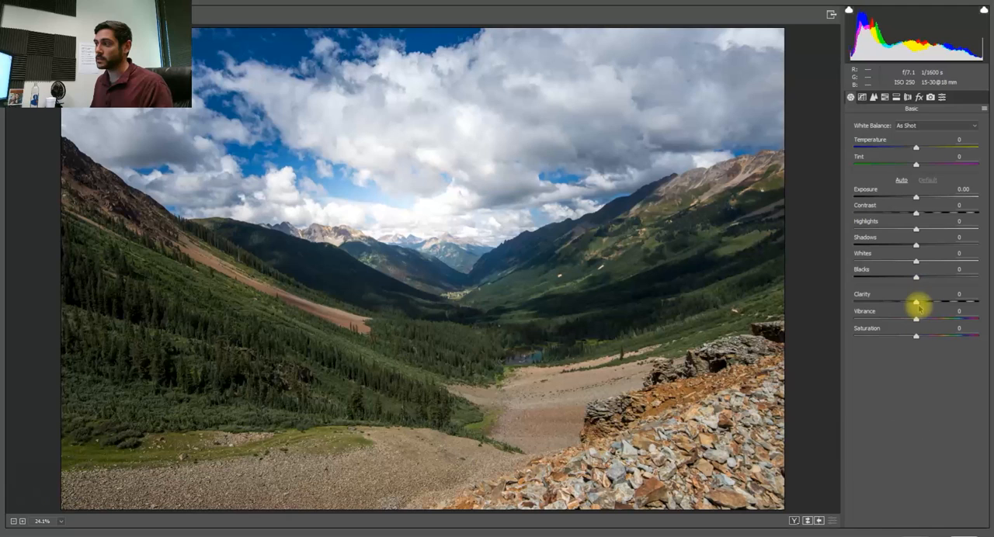
pyautogui.moveTo(916, 302); pyautogui.dragTo(878, 303)
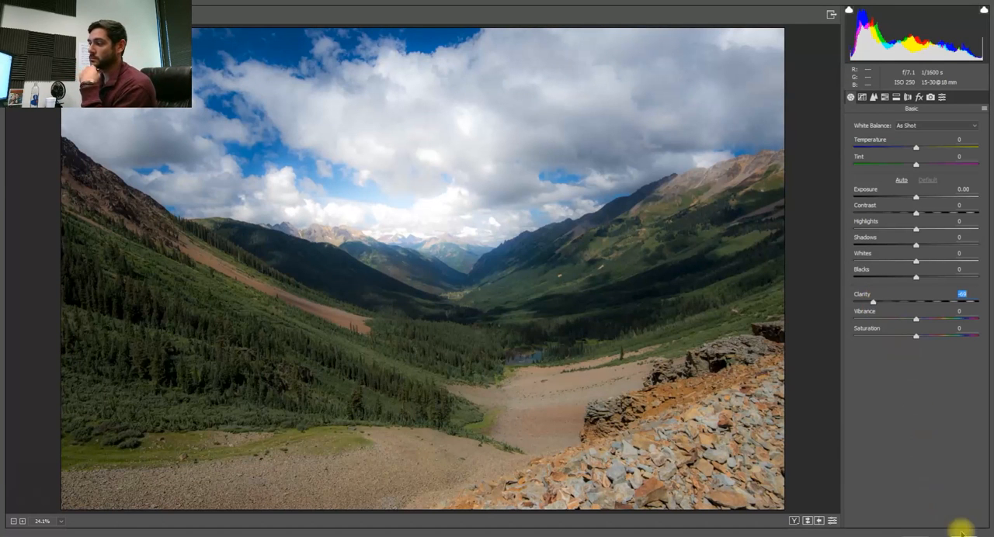
pyautogui.click(828, 527)
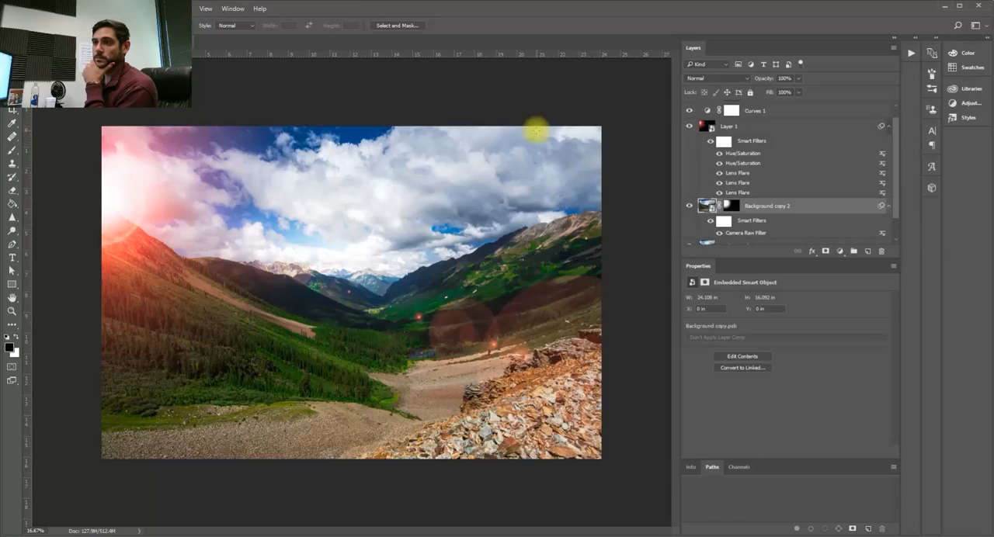